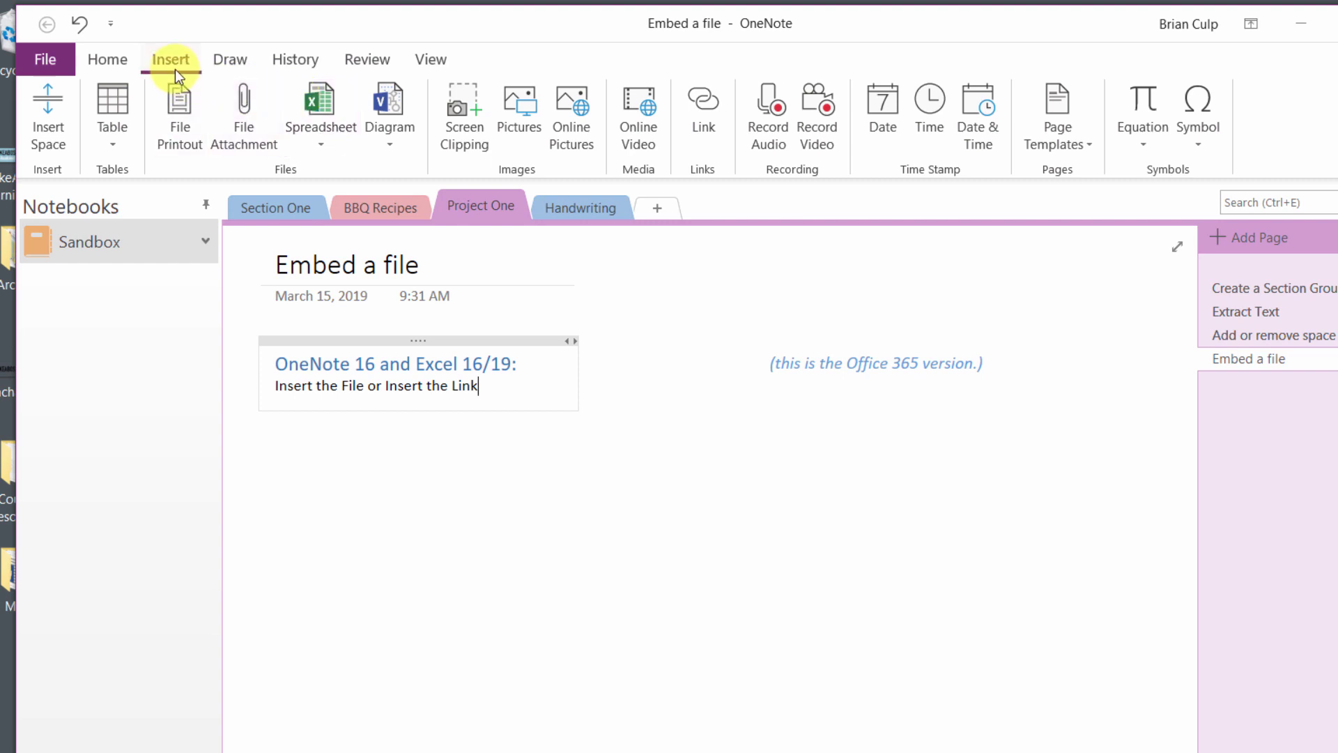
- Attach Excel 4BP Sandbox.xlsx to the Embed a file page as a file icon, then open it
{"action": "left_click", "coordinate": [322, 140]}
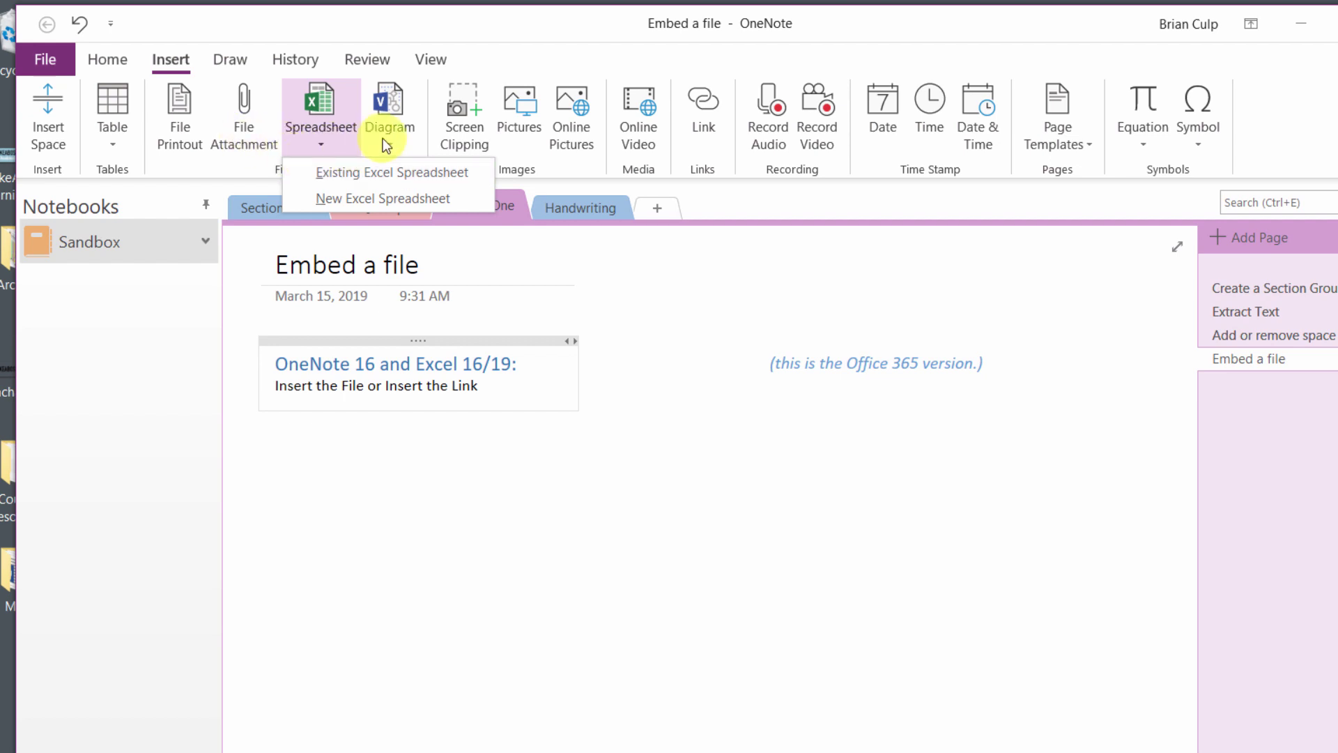
{"action": "left_click", "coordinate": [375, 177]}
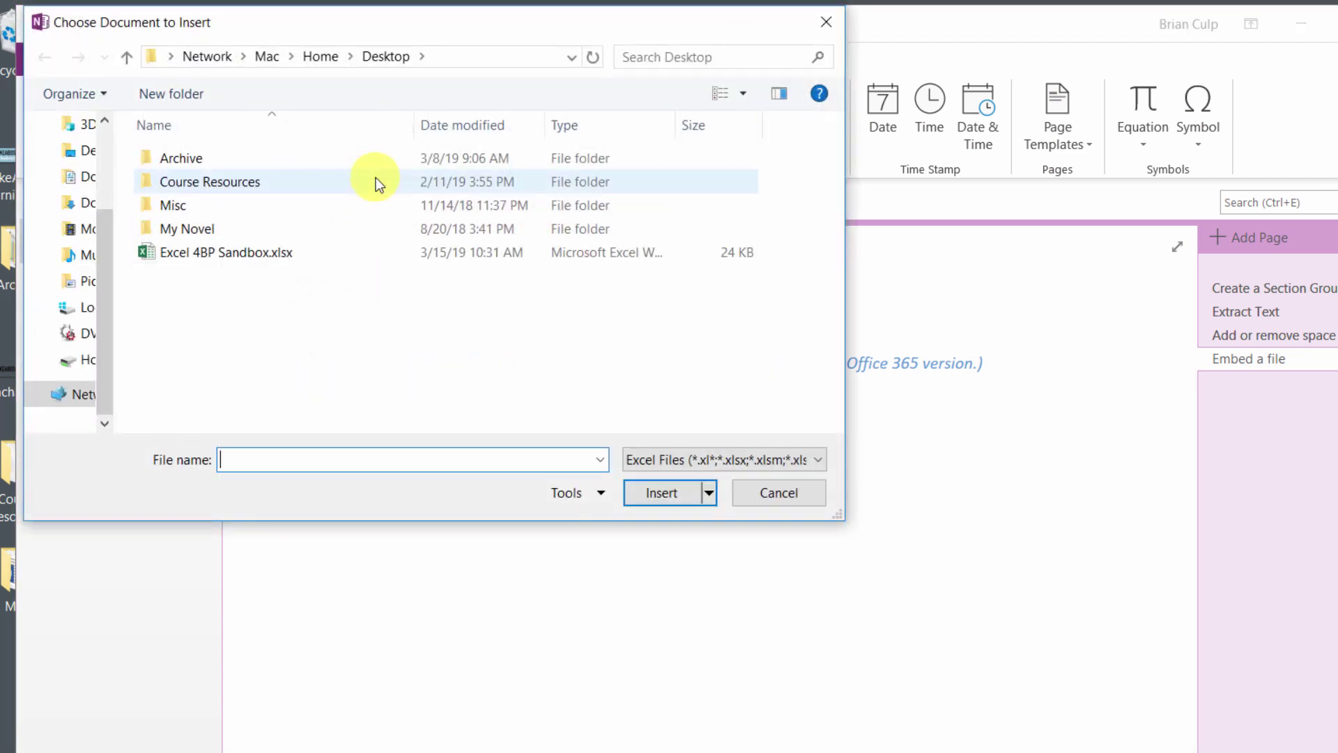
{"action": "left_click", "coordinate": [187, 252]}
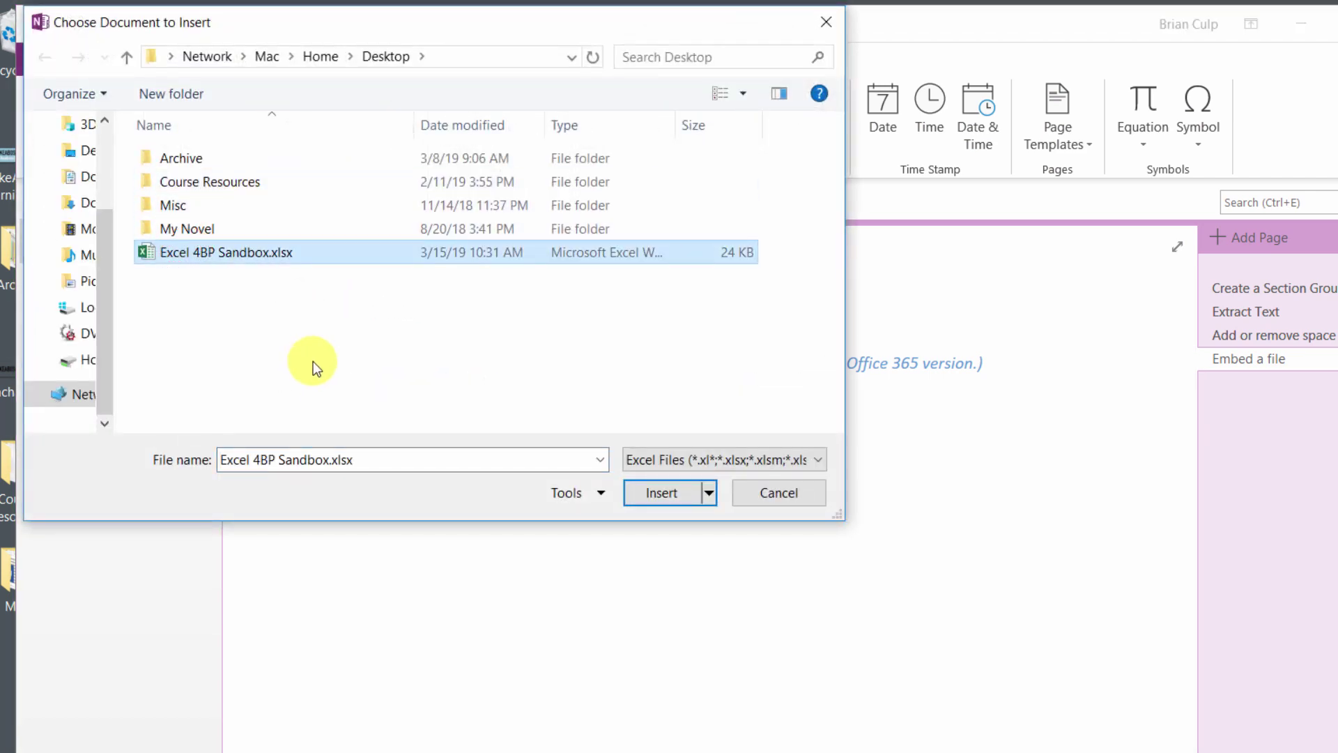
{"action": "left_click", "coordinate": [688, 502]}
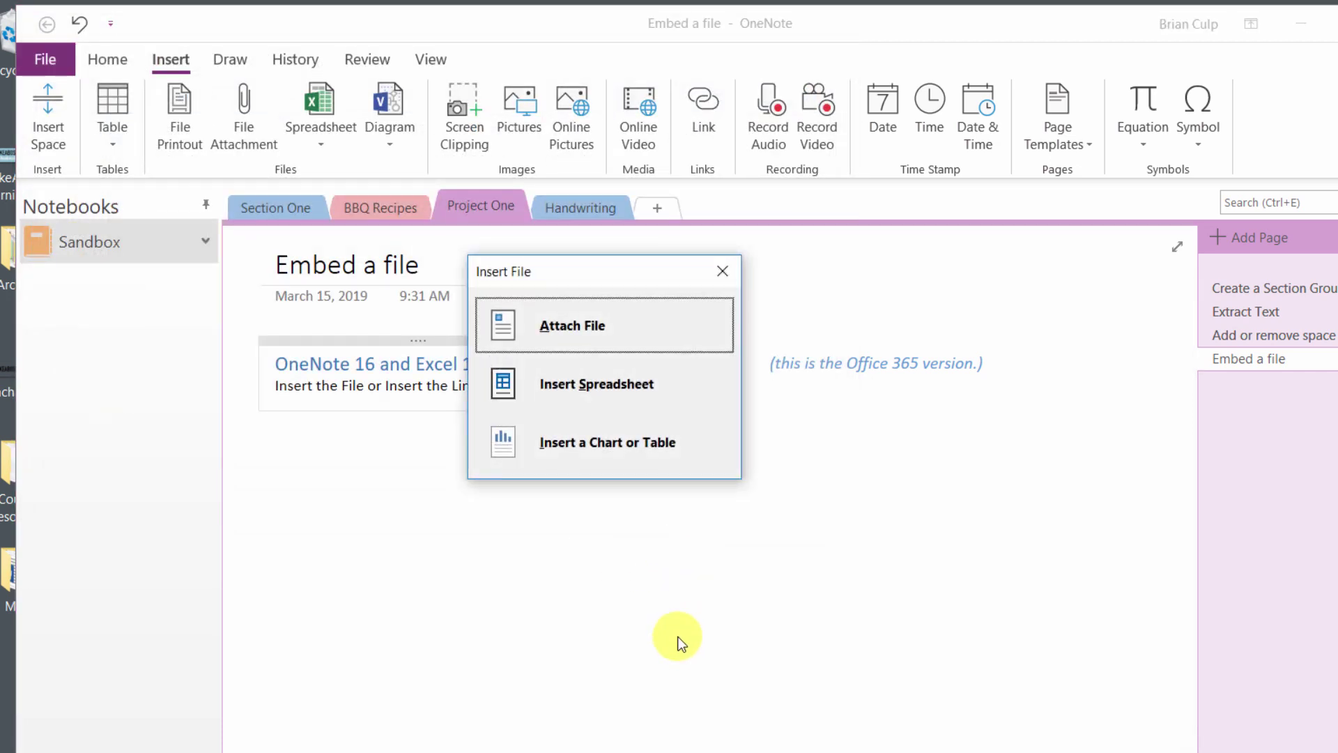
{"action": "left_click", "coordinate": [553, 340]}
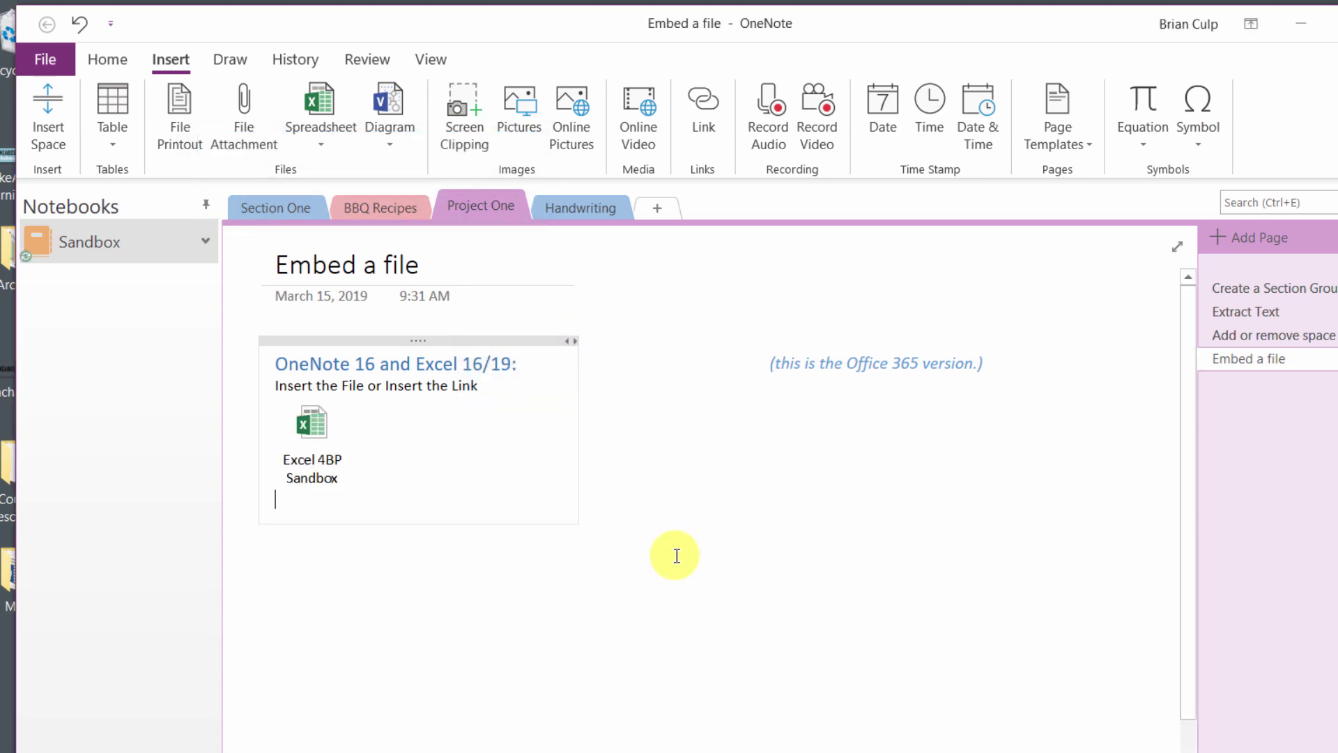
{"action": "mouse_move", "coordinate": [313, 442]}
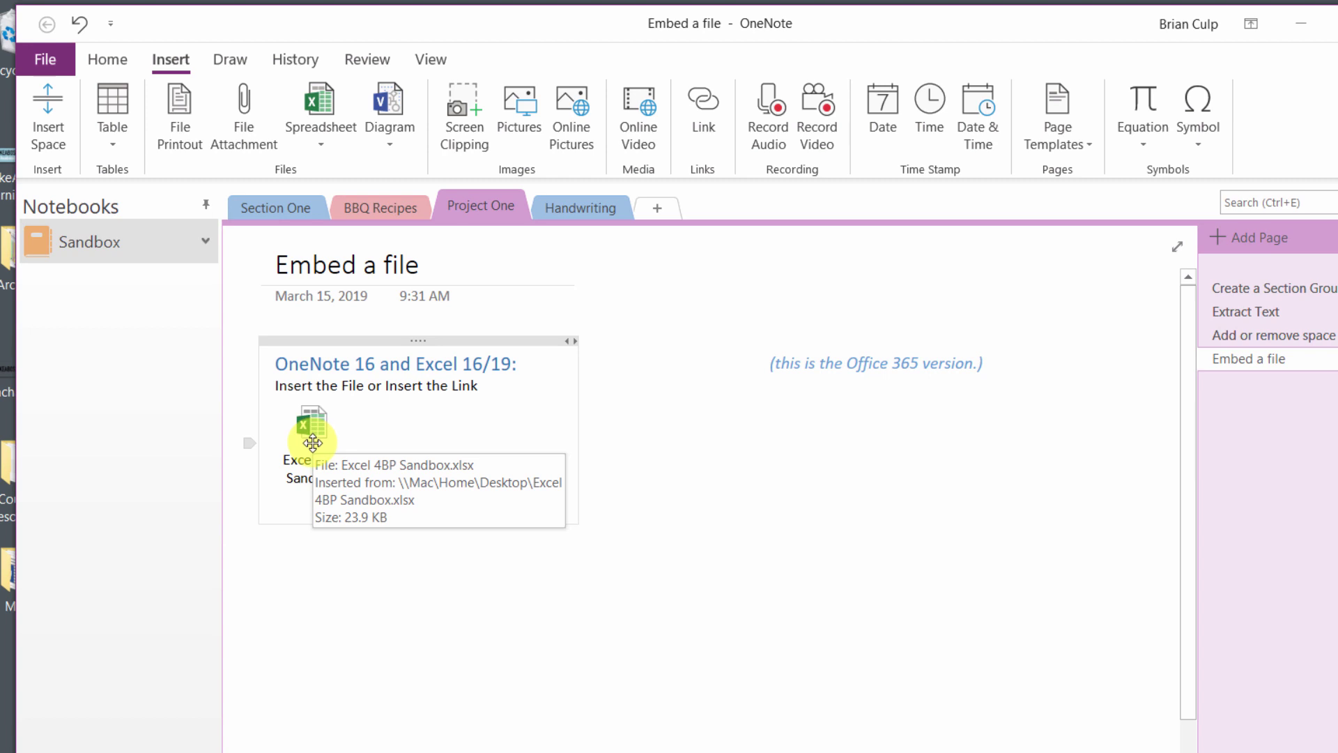
{"action": "double_click", "coordinate": [308, 439]}
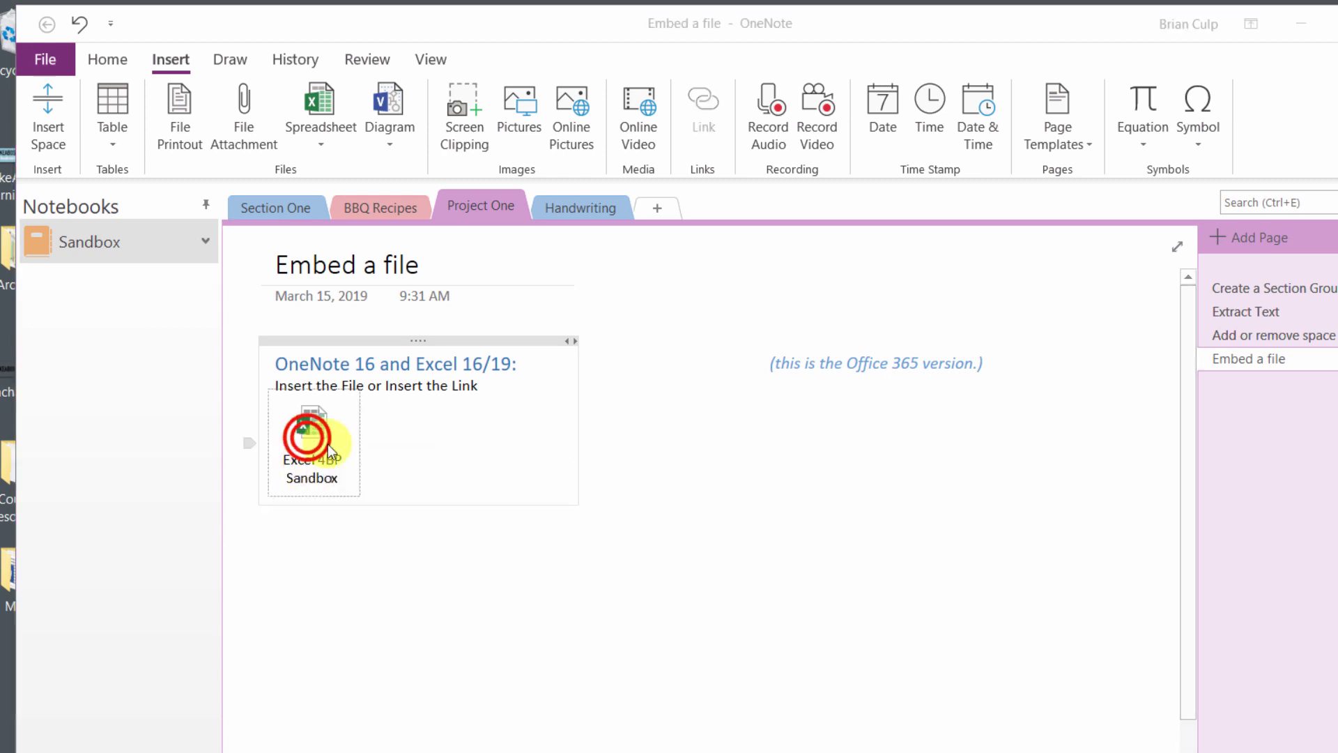
- Confirm opening the attached workbook and rearrange the Excel and OneNote windows
{"action": "left_click", "coordinate": [771, 516]}
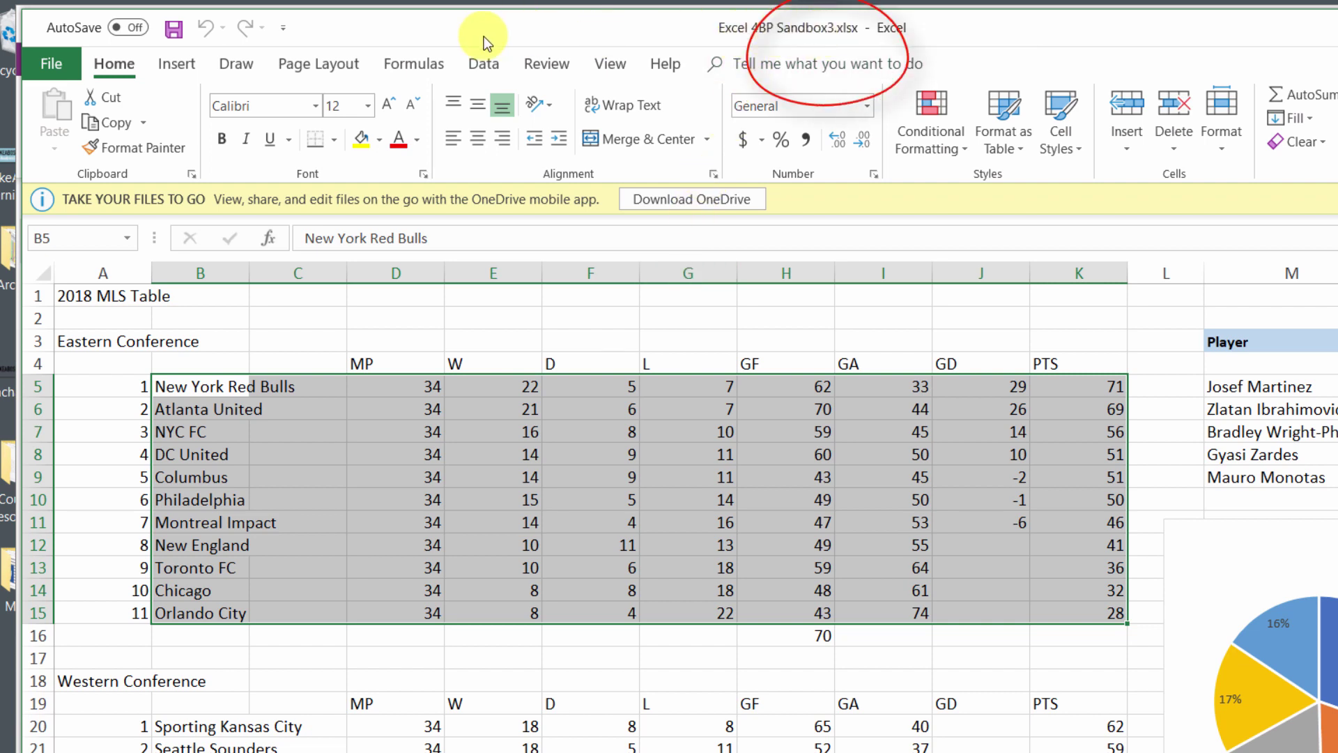
{"action": "left_click_drag", "start_coordinate": [484, 36], "coordinate": [523, 39]}
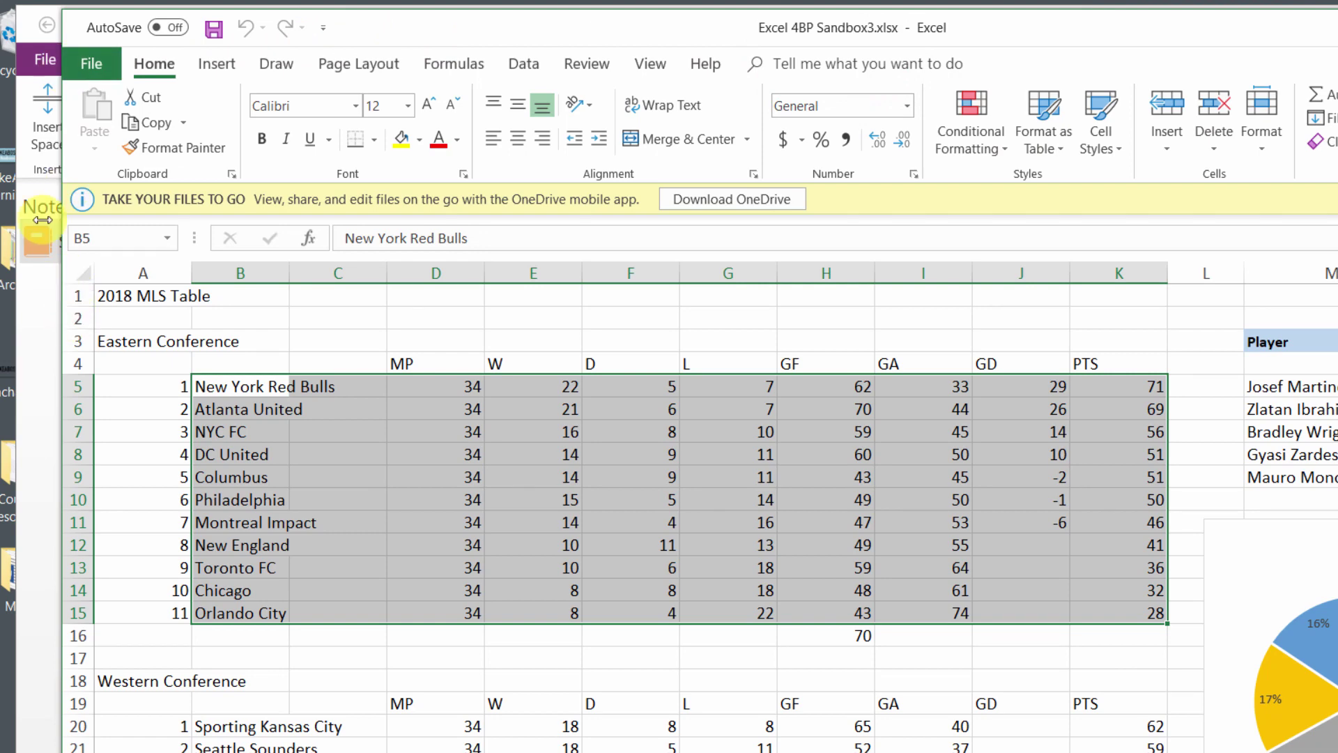
{"action": "left_click", "coordinate": [27, 24]}
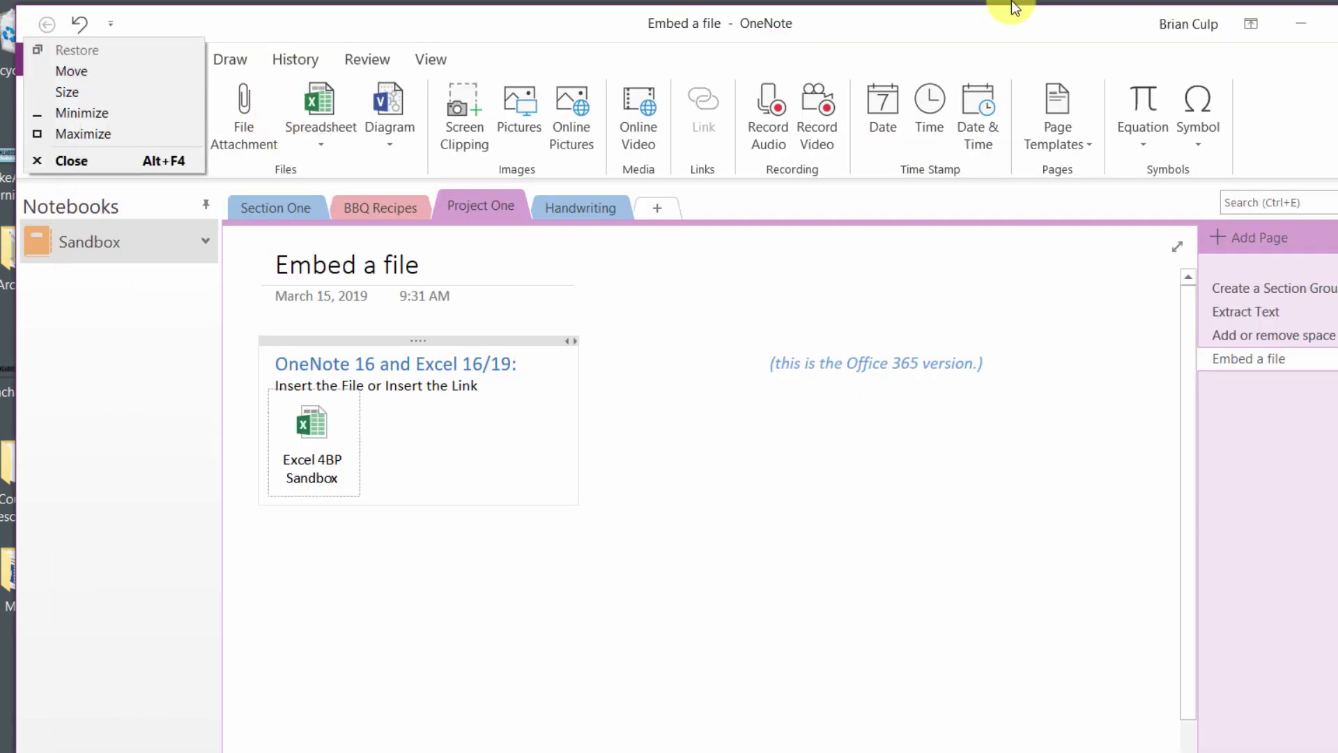
{"action": "left_click", "coordinate": [1300, 23]}
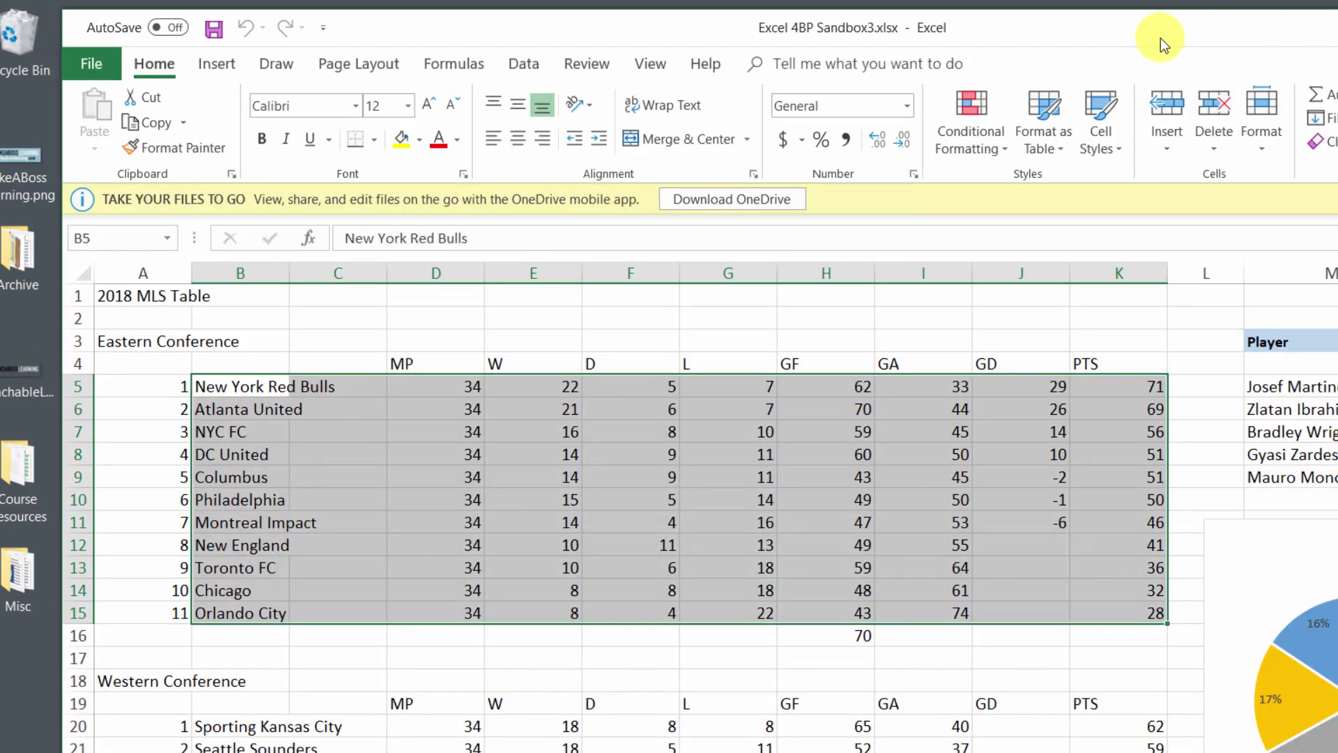
{"action": "left_click_drag", "start_coordinate": [1162, 44], "coordinate": [1266, 36]}
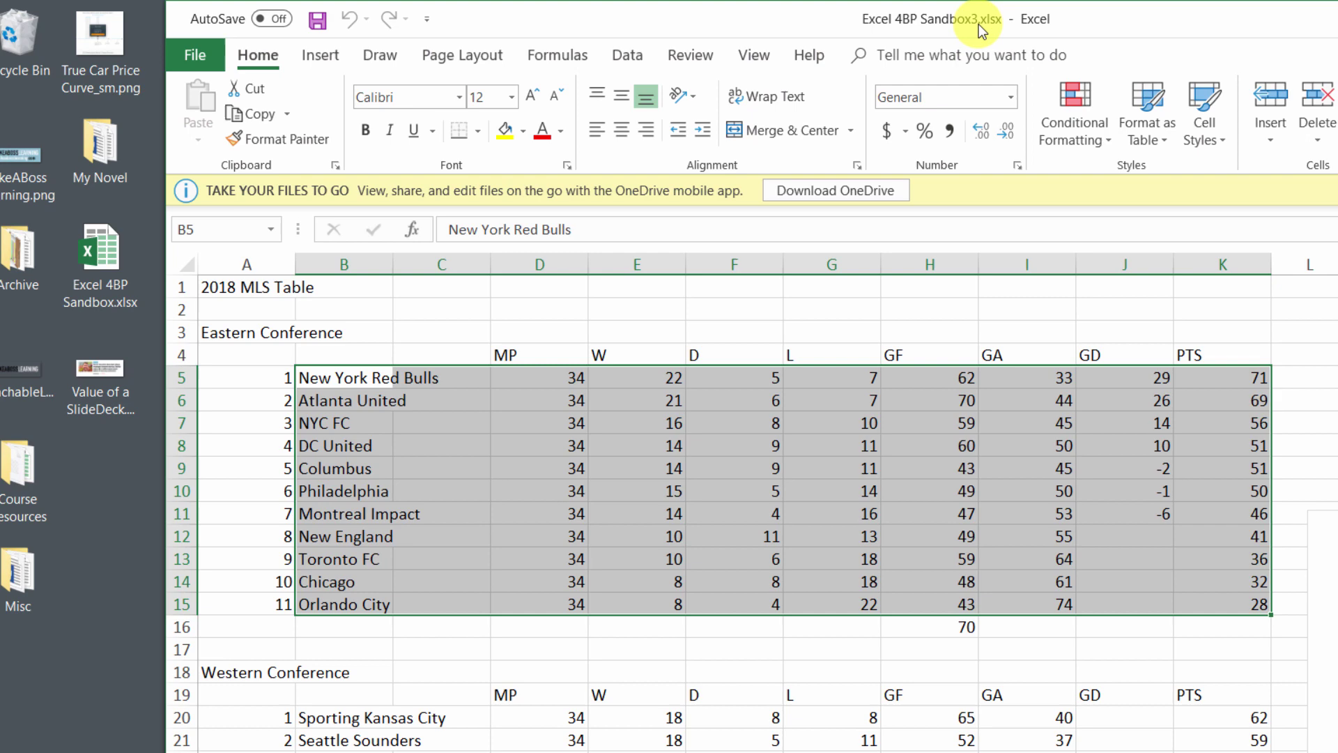
- Select a block of Eastern Conference statistics, then close the workbook copy
{"action": "left_click", "coordinate": [646, 412]}
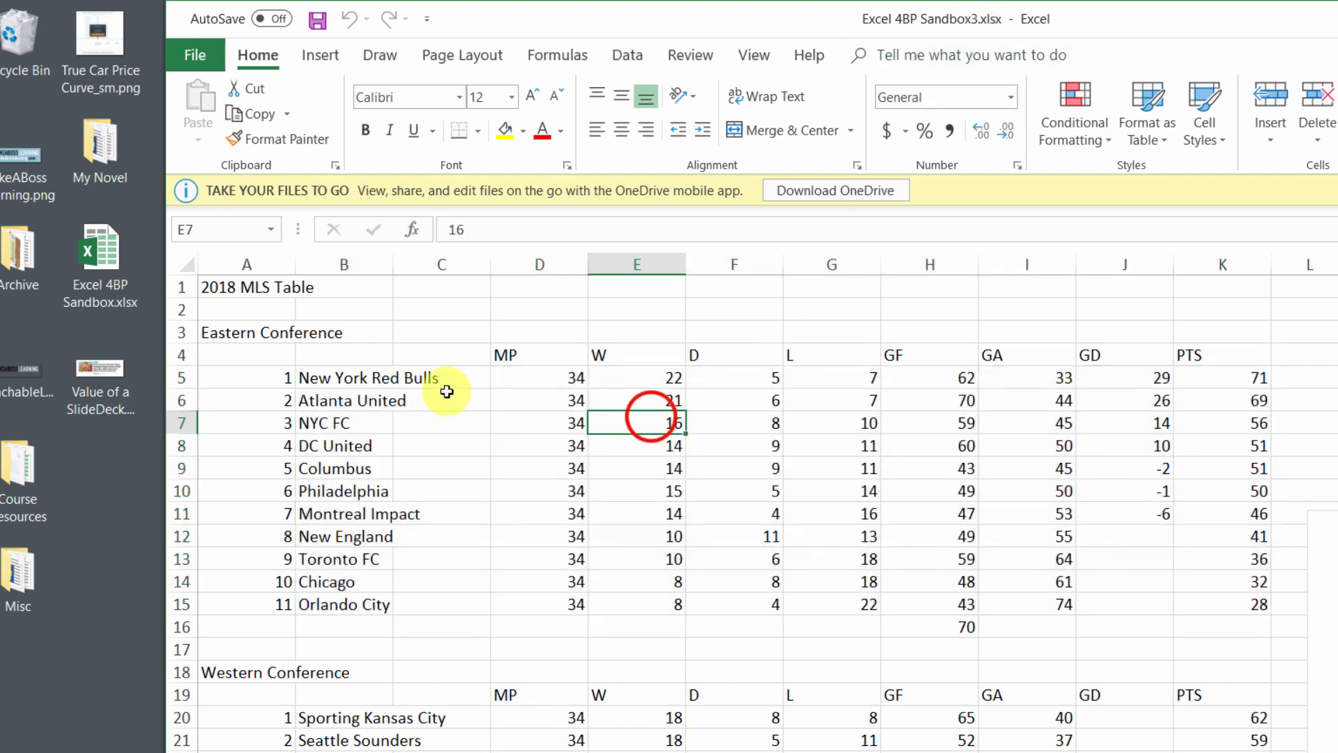
{"action": "left_click_drag", "start_coordinate": [445, 380], "coordinate": [947, 491]}
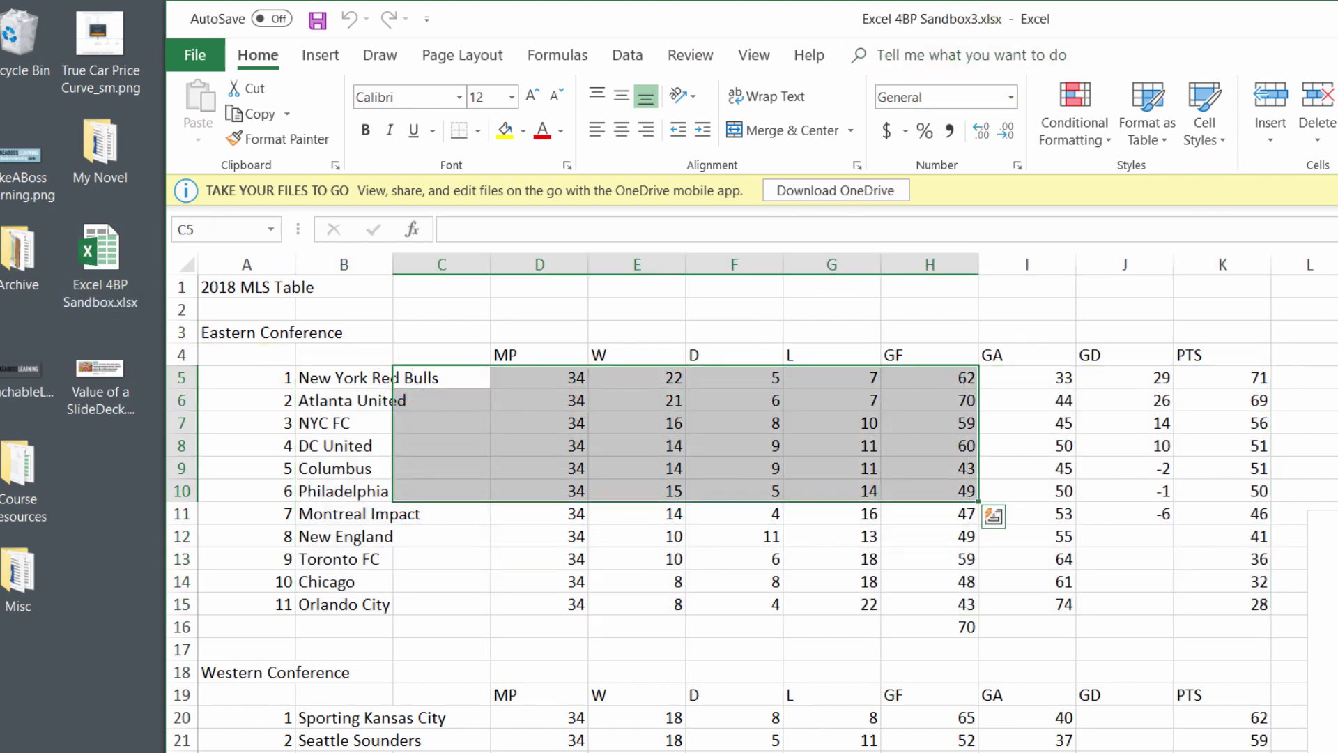
{"action": "left_click_drag", "start_coordinate": [697, 19], "coordinate": [600, 19]}
{"action": "key", "text": "alt+F4"}
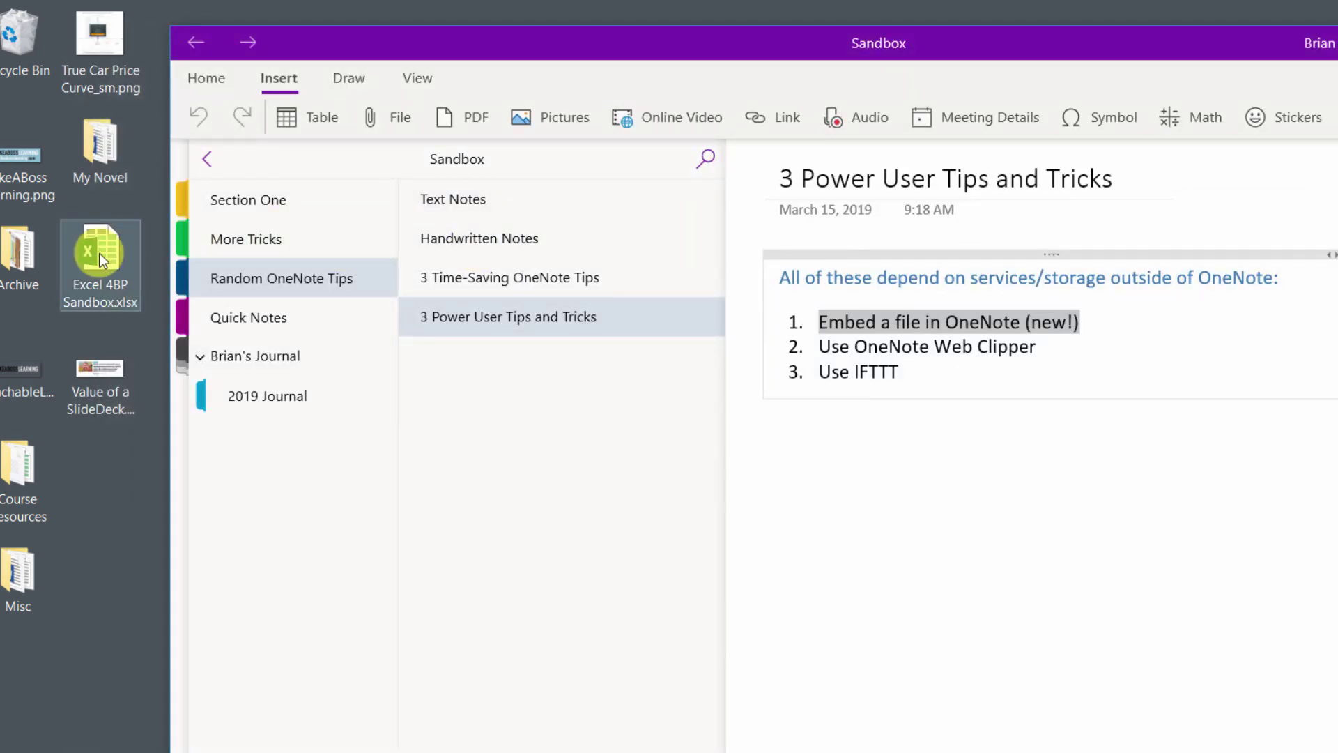
- Open the desktop Excel 4BP Sandbox.xlsx, fill table B5:K15 dark gold, and save it
{"action": "left_click", "coordinate": [104, 255]}
{"action": "double_click", "coordinate": [104, 255]}
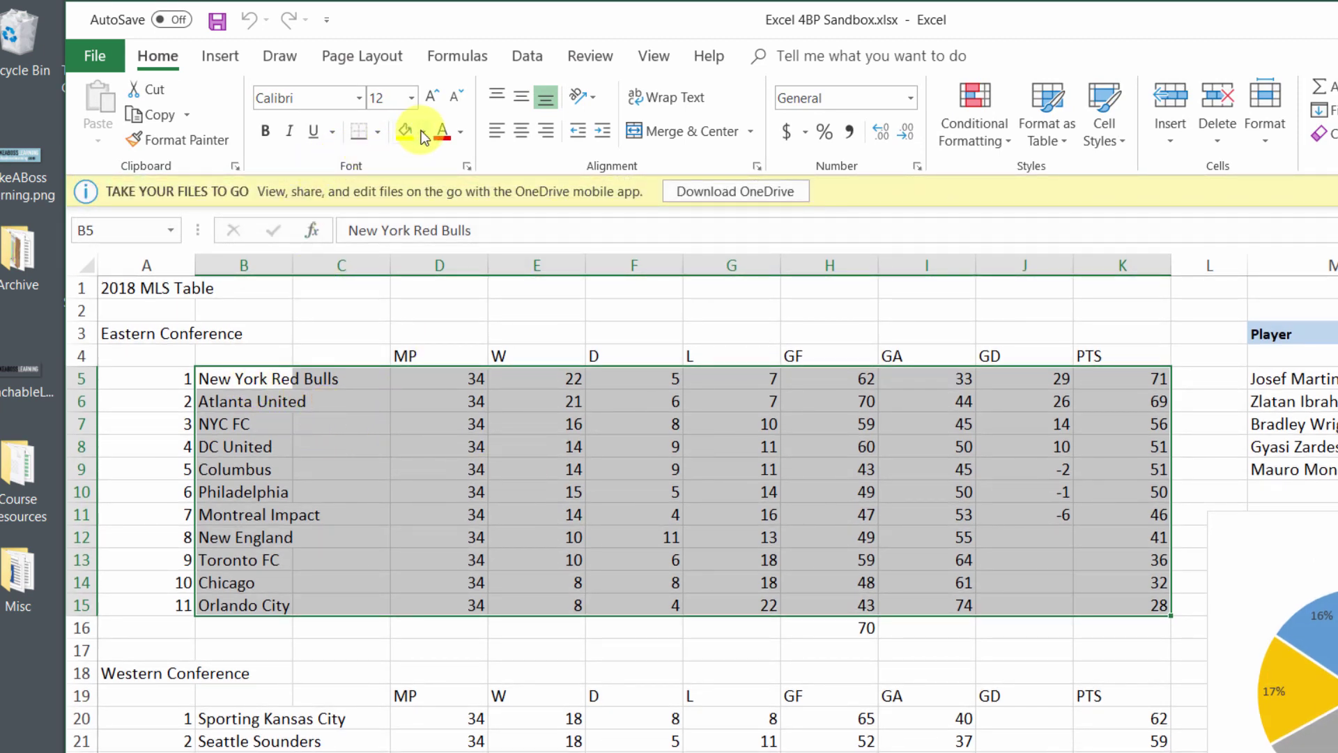
{"action": "left_click", "coordinate": [423, 133]}
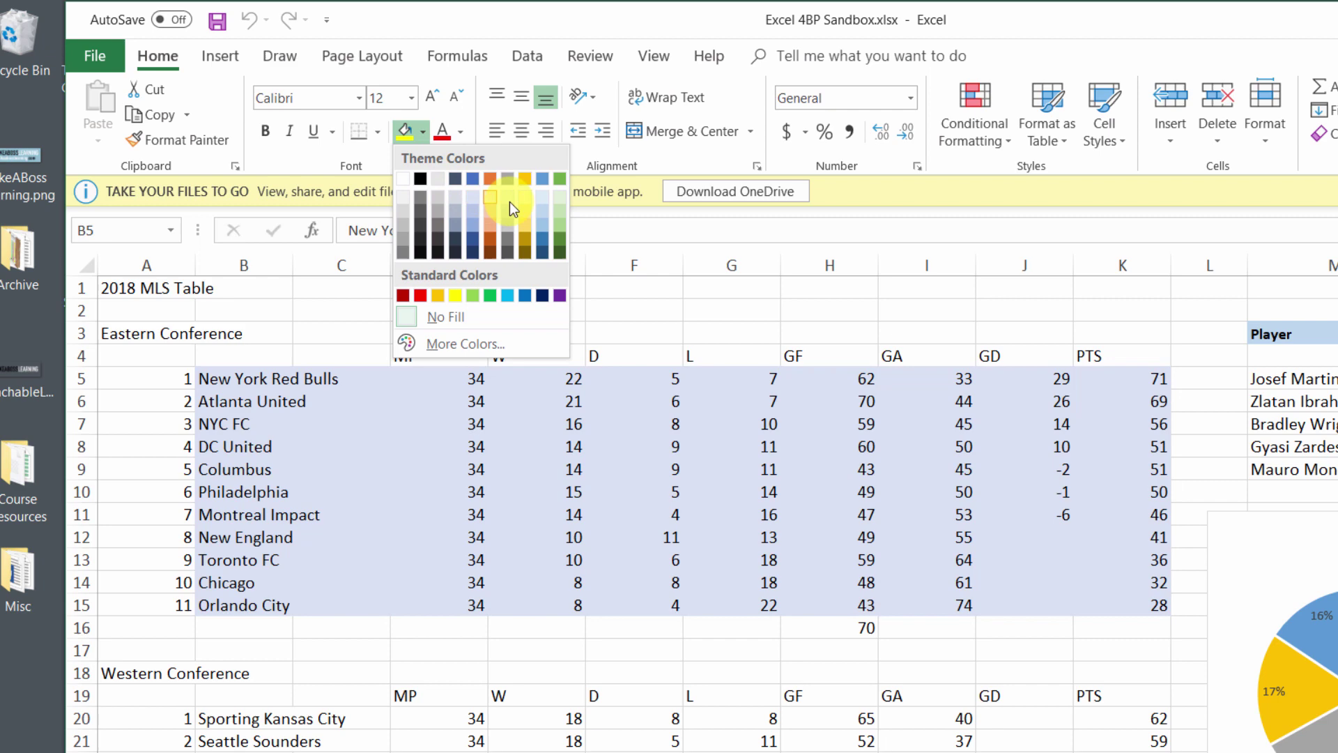
{"action": "left_click", "coordinate": [524, 223]}
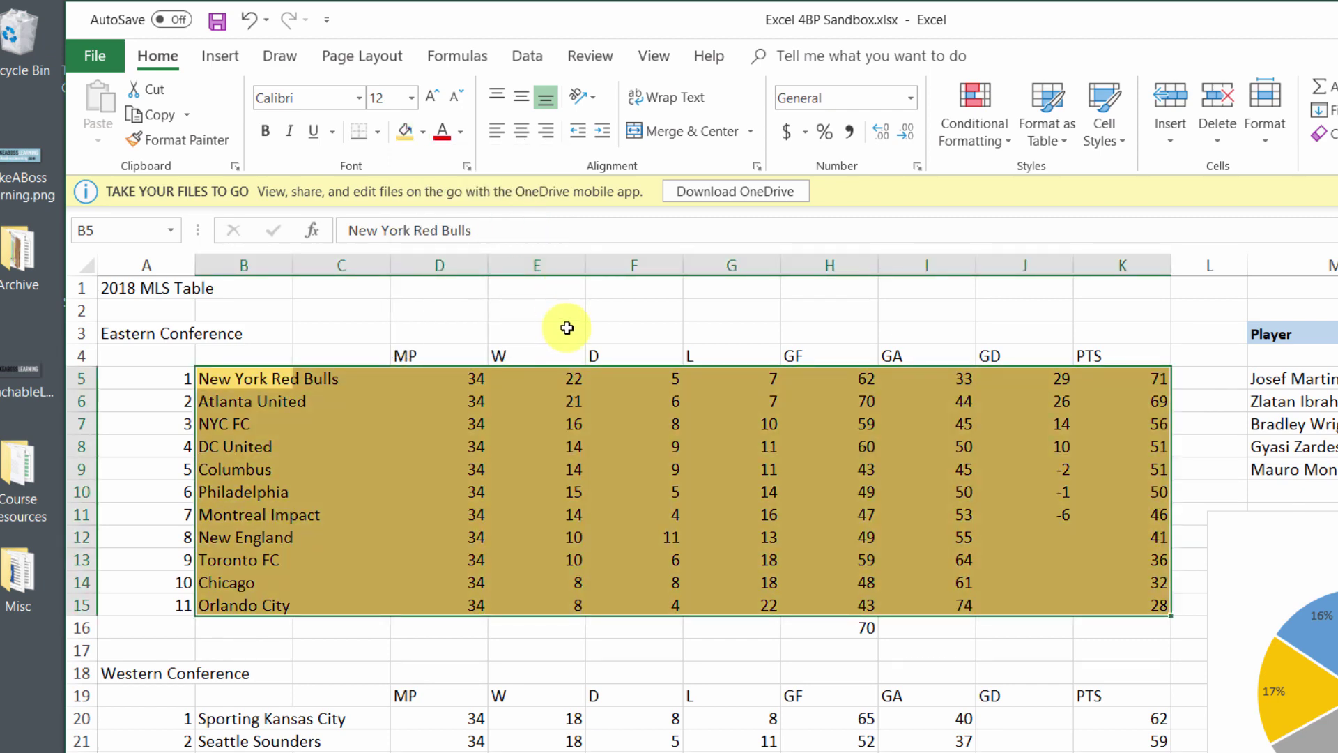
{"action": "left_click", "coordinate": [218, 21]}
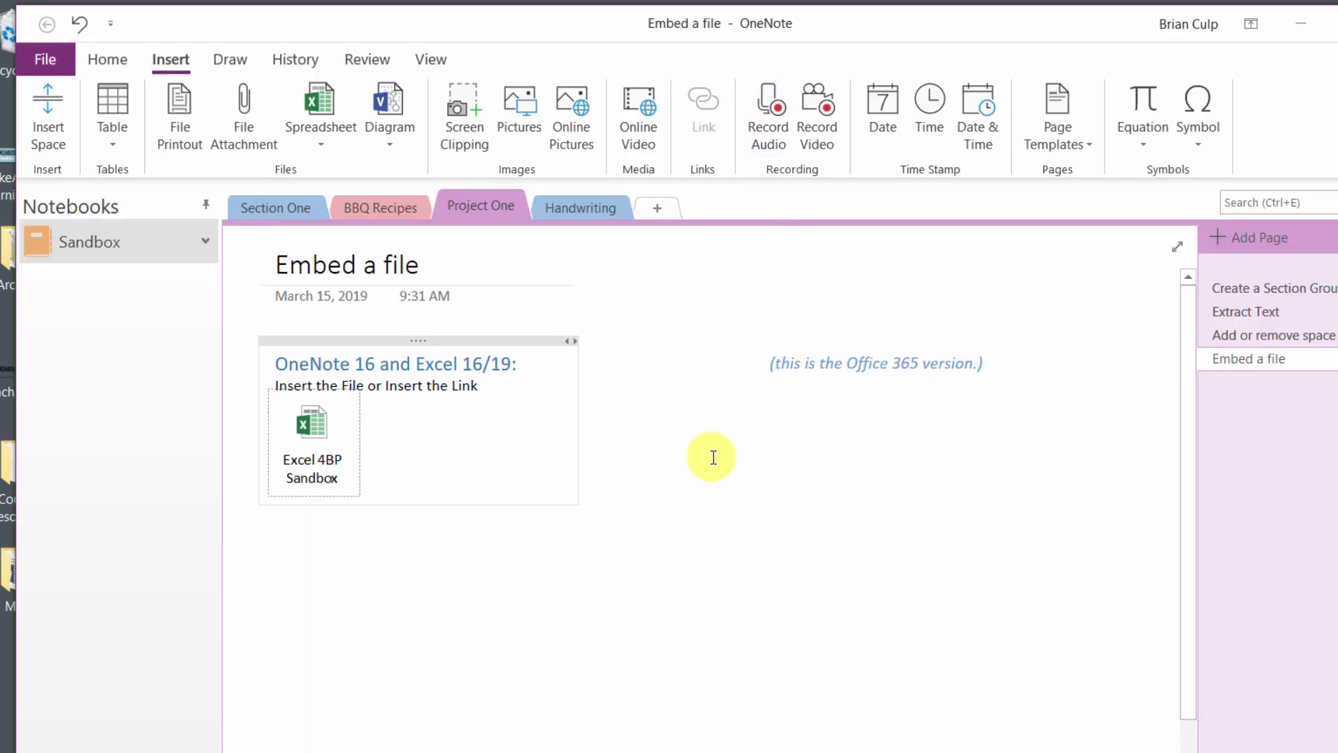
{"action": "double_click", "coordinate": [314, 433]}
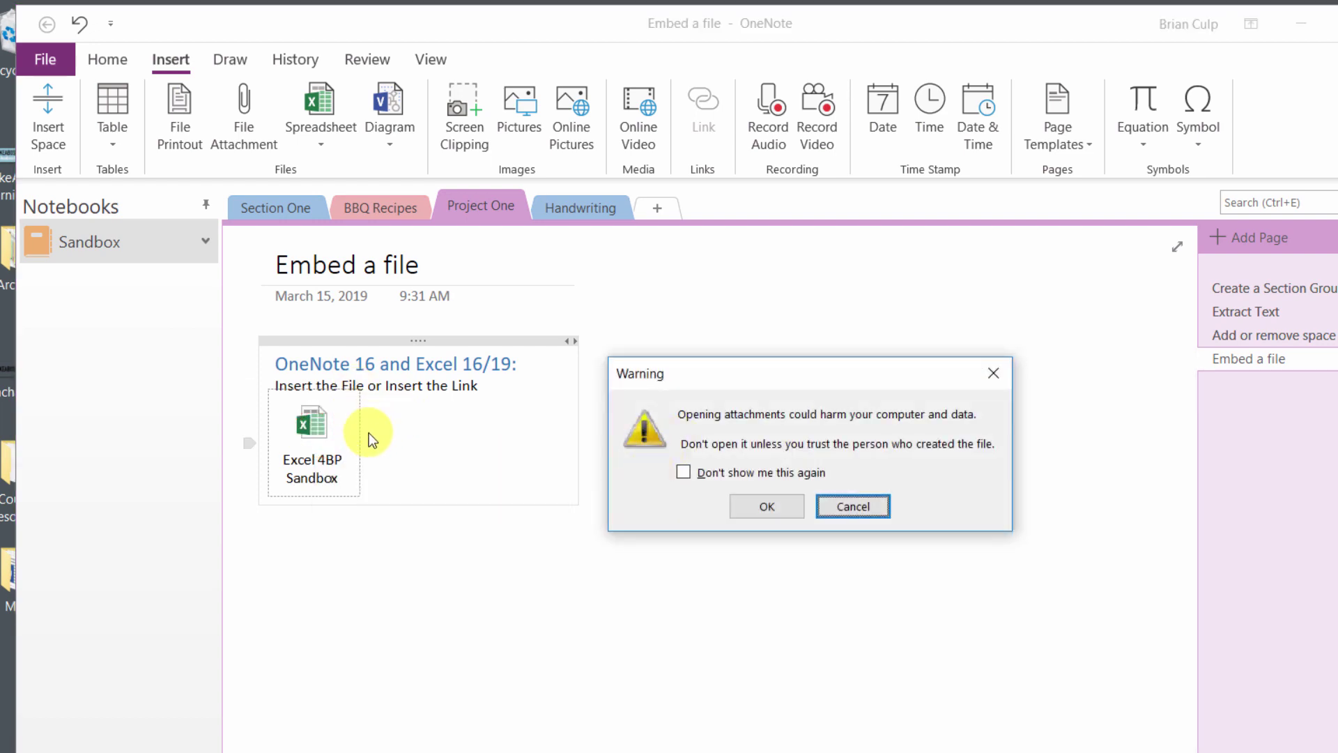
{"action": "left_click", "coordinate": [780, 507]}
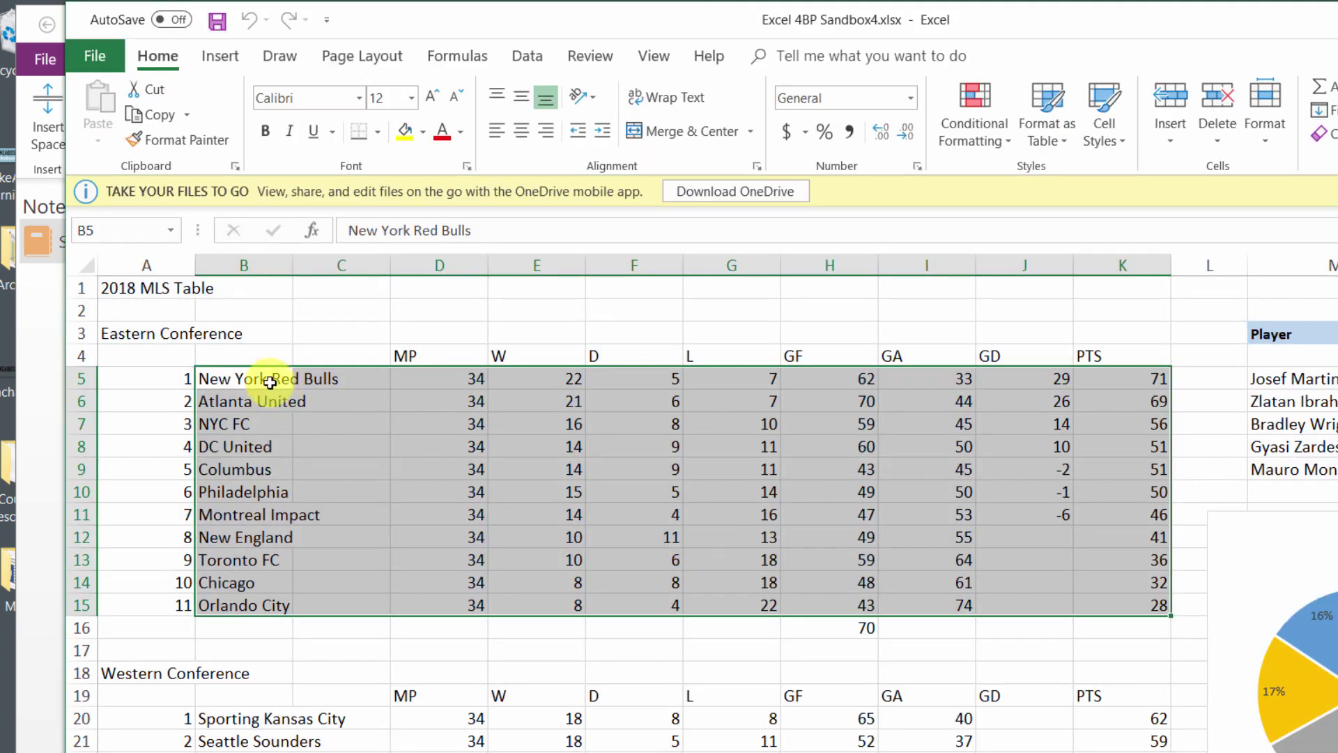
{"action": "left_click", "coordinate": [270, 378]}
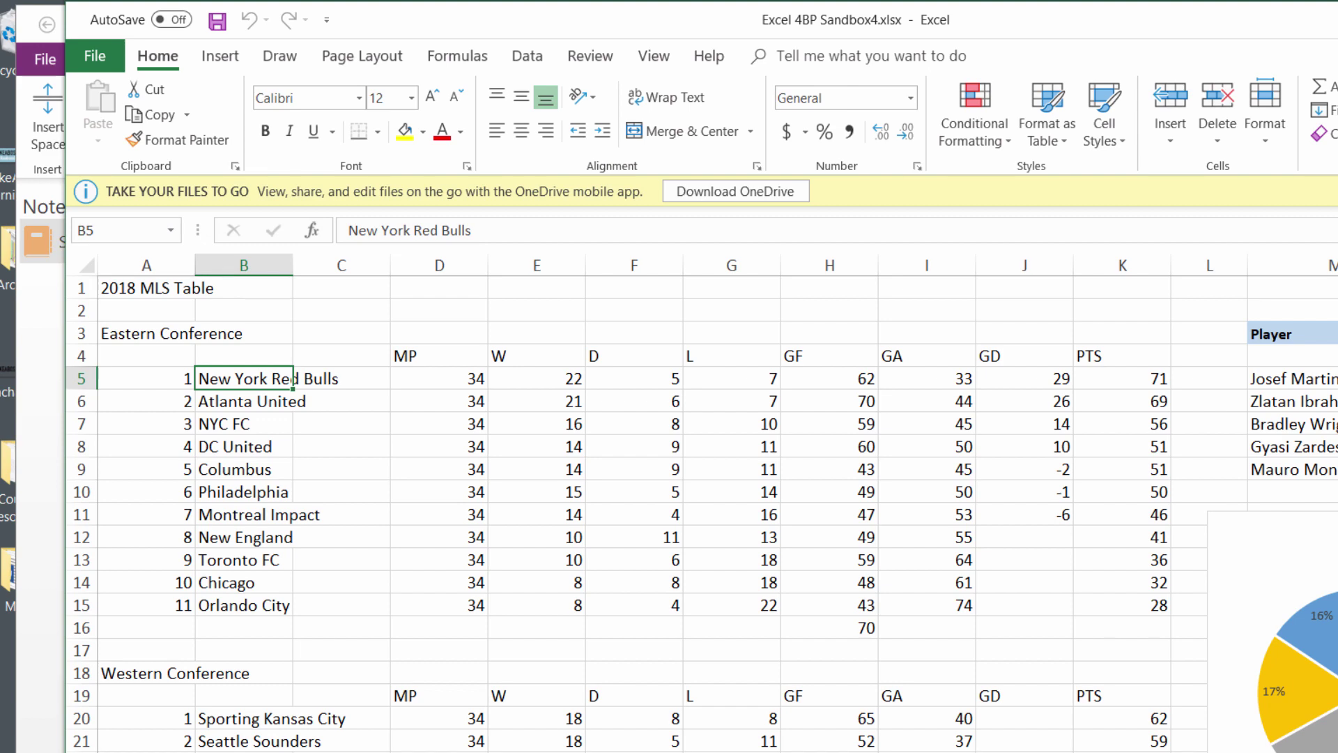
{"action": "key", "text": "alt+Tab"}
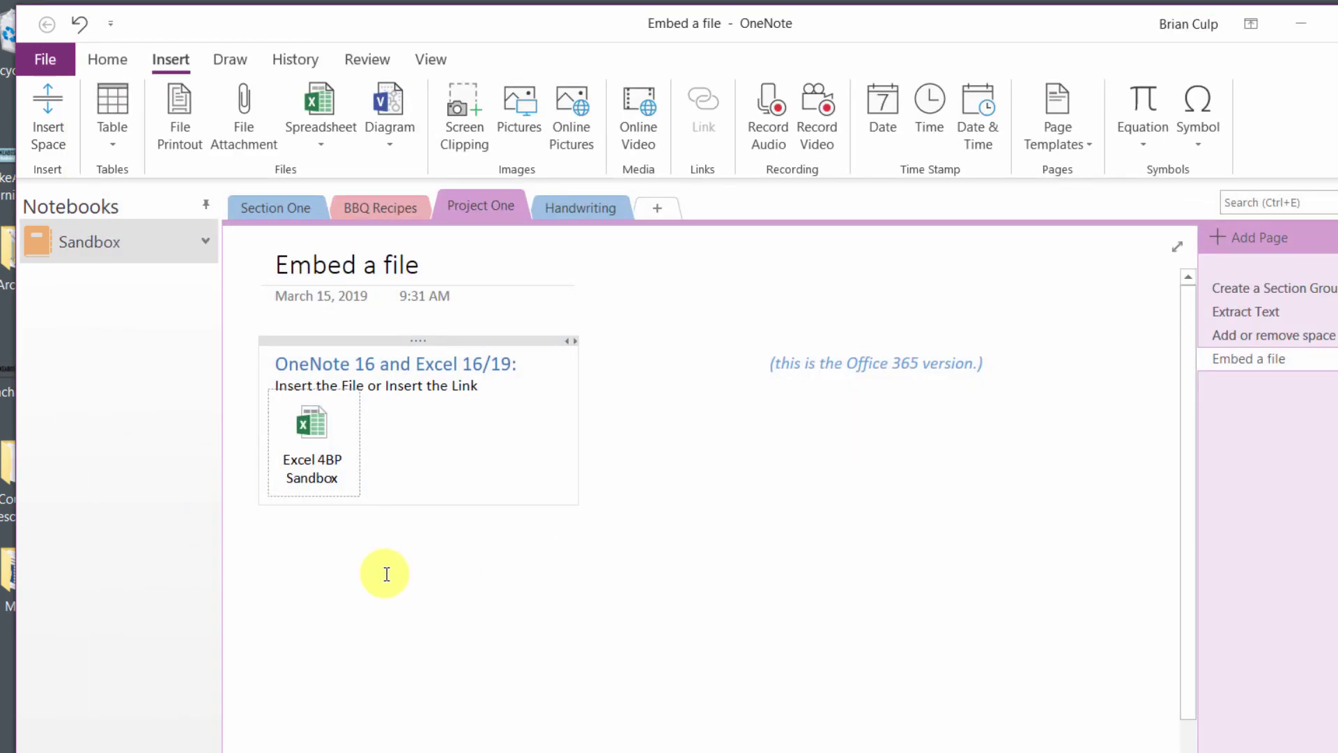
- Insert an 'Excel 4BP Sandbox' hyperlink to the desktop workbook and follow it
{"action": "mouse_move", "coordinate": [311, 428]}
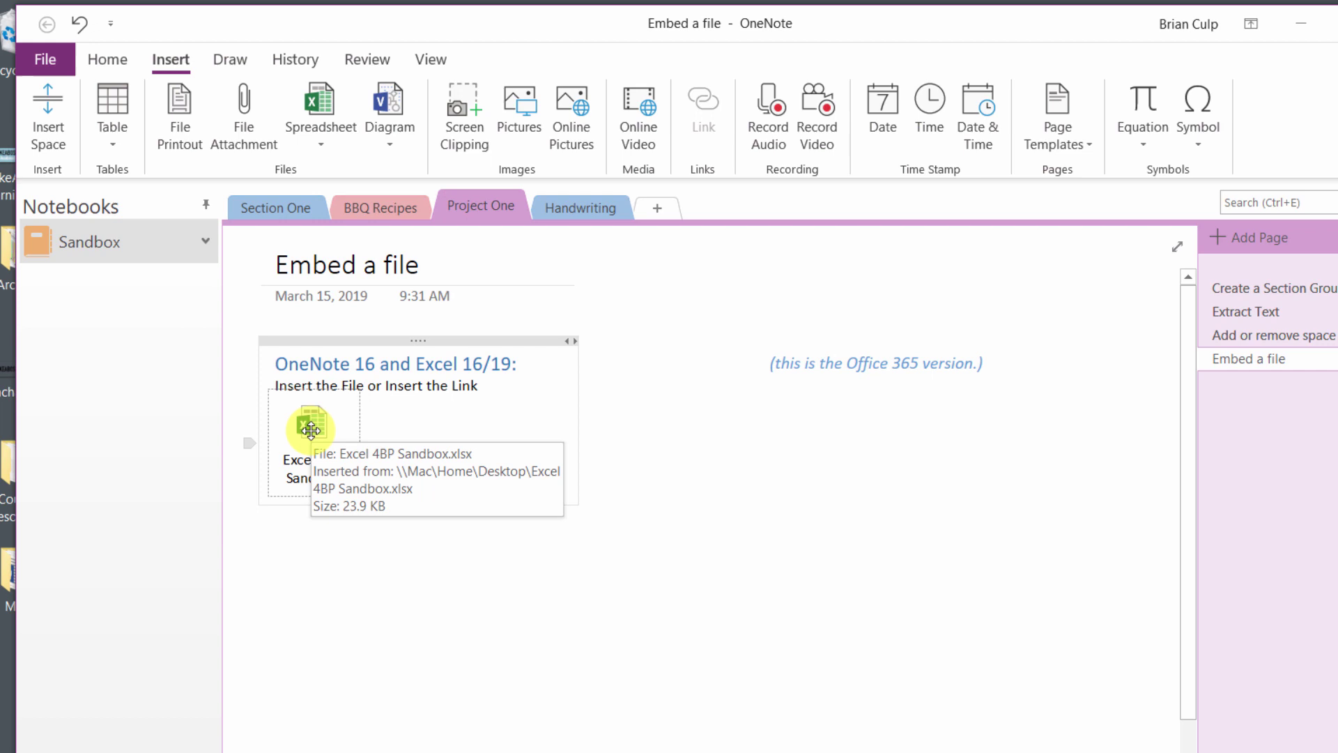
{"action": "left_click", "coordinate": [296, 595]}
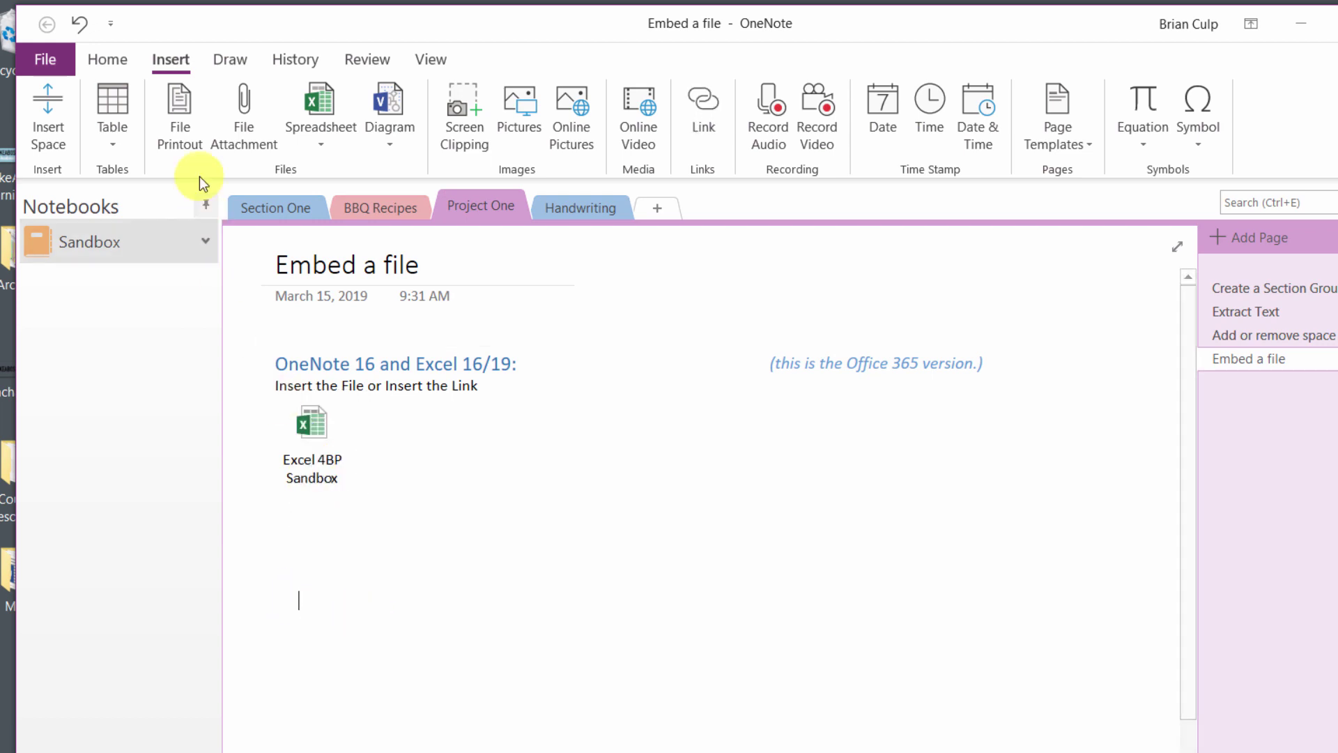
{"action": "left_click", "coordinate": [701, 128]}
{"action": "left_click_drag", "start_coordinate": [982, 326], "coordinate": [922, 317]}
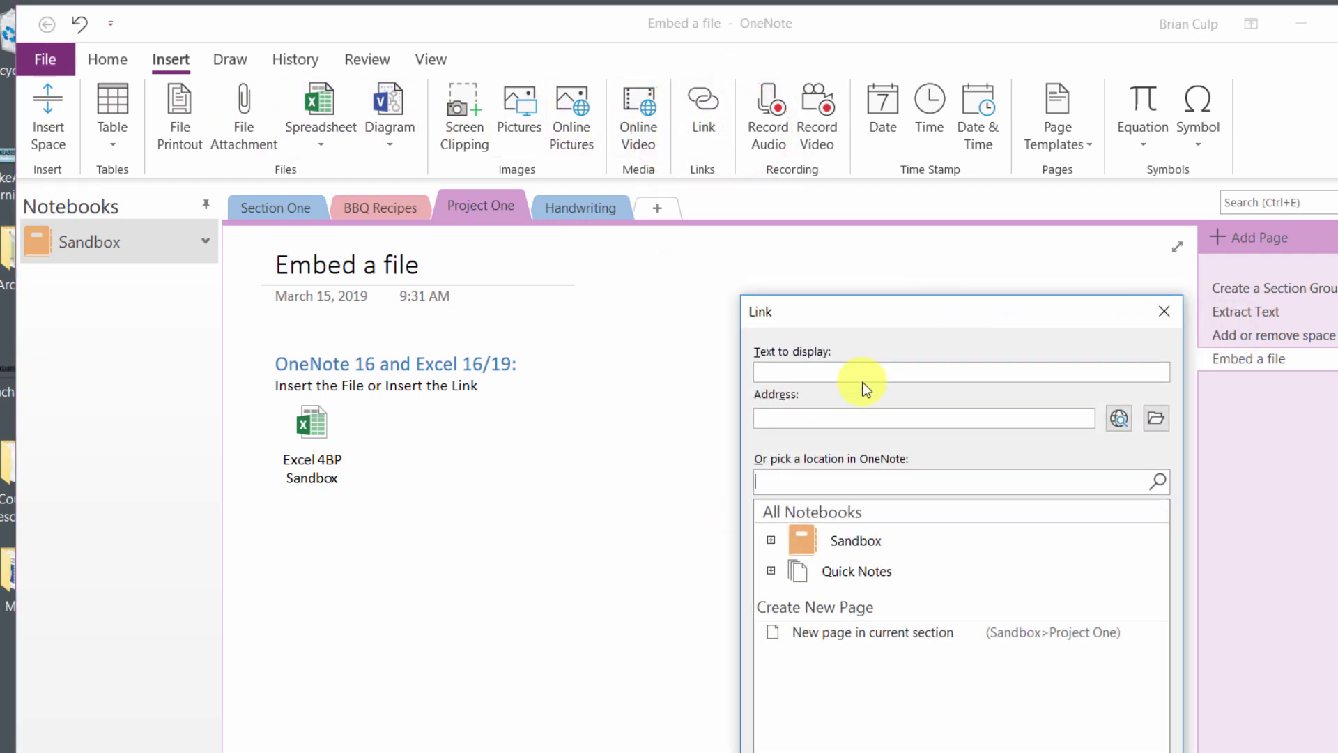
{"action": "left_click", "coordinate": [1154, 418]}
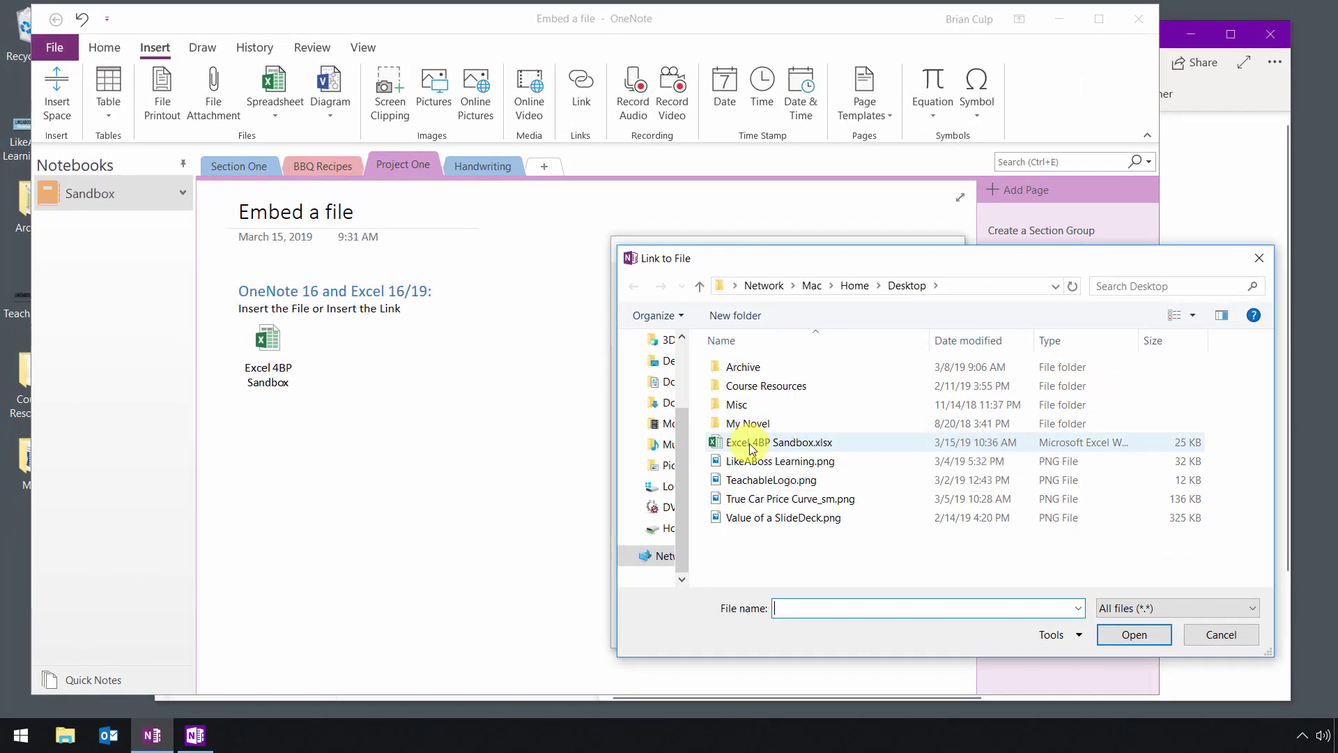
{"action": "left_click", "coordinate": [753, 446]}
{"action": "left_click", "coordinate": [1134, 635]}
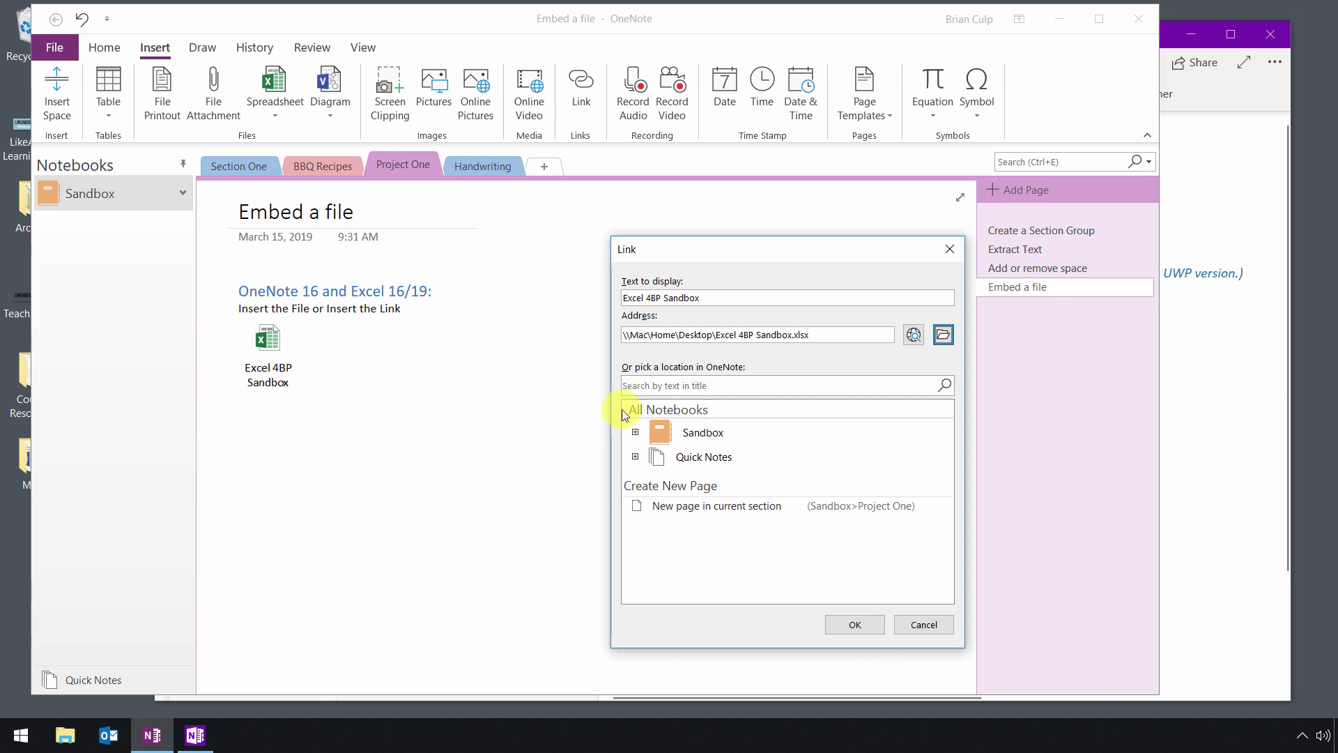
{"action": "left_click", "coordinate": [856, 624]}
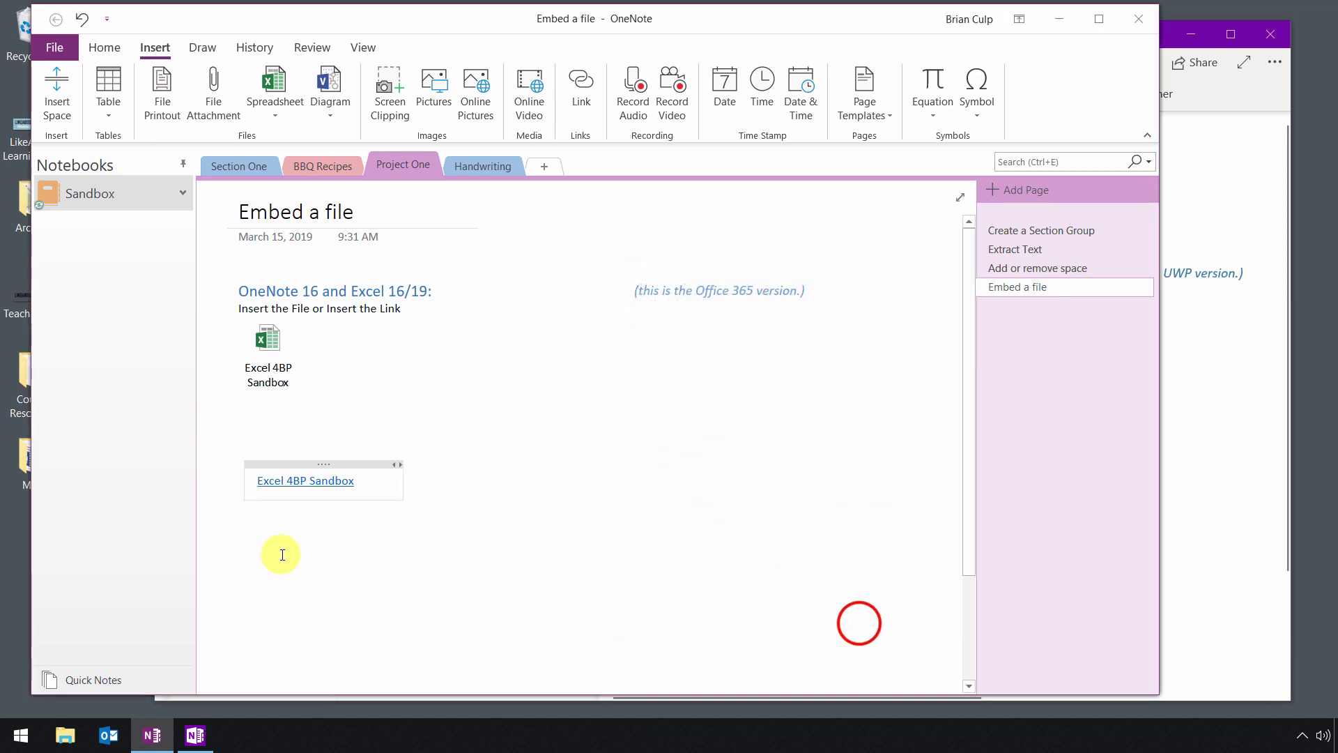
{"action": "left_click", "coordinate": [310, 484]}
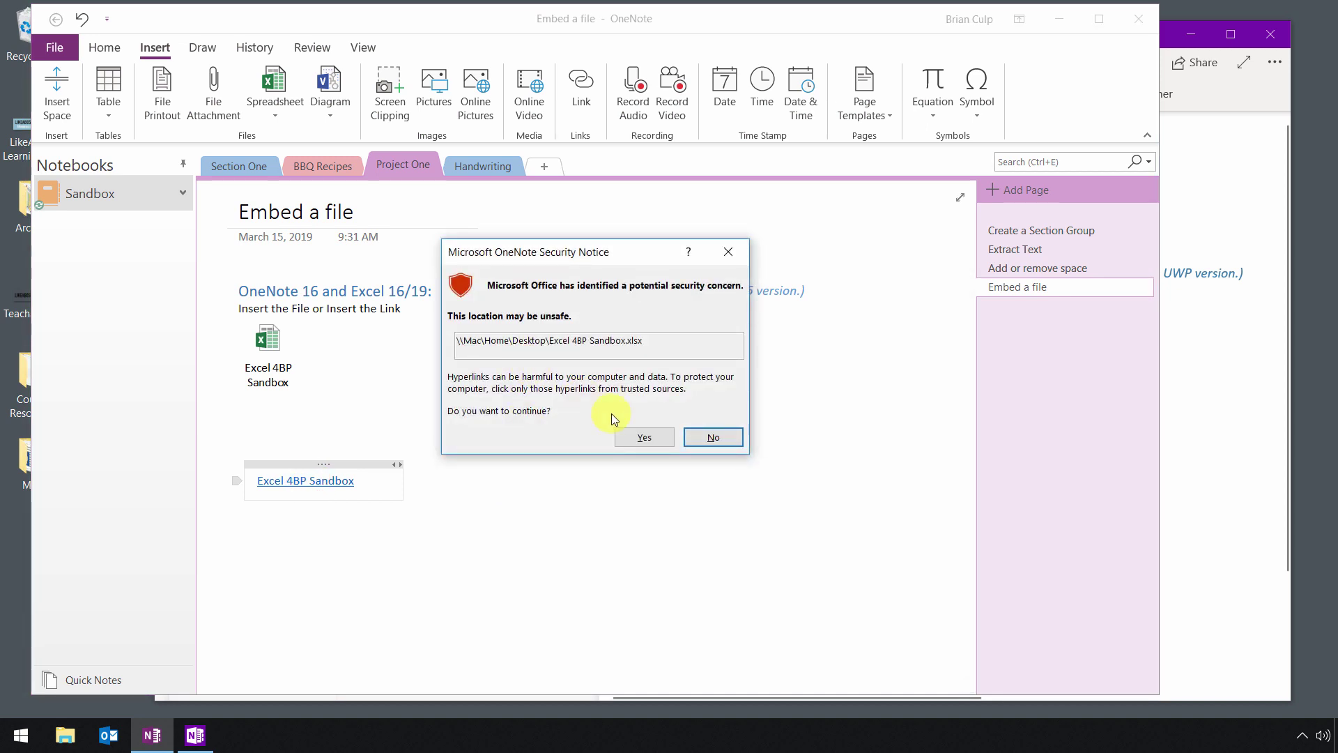
- Accept the security notice, select cell B6 (Atlanta United), then close Excel
{"action": "left_click", "coordinate": [633, 437]}
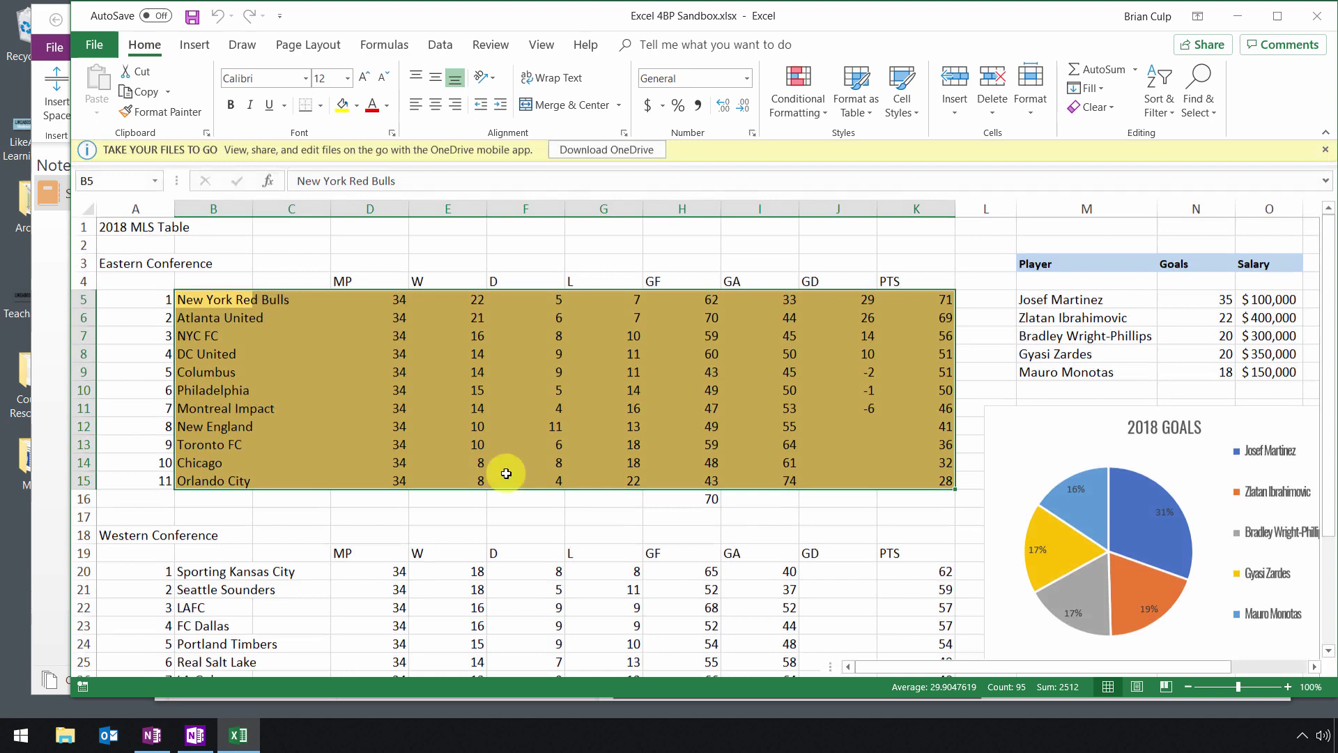
{"action": "left_click", "coordinate": [237, 318]}
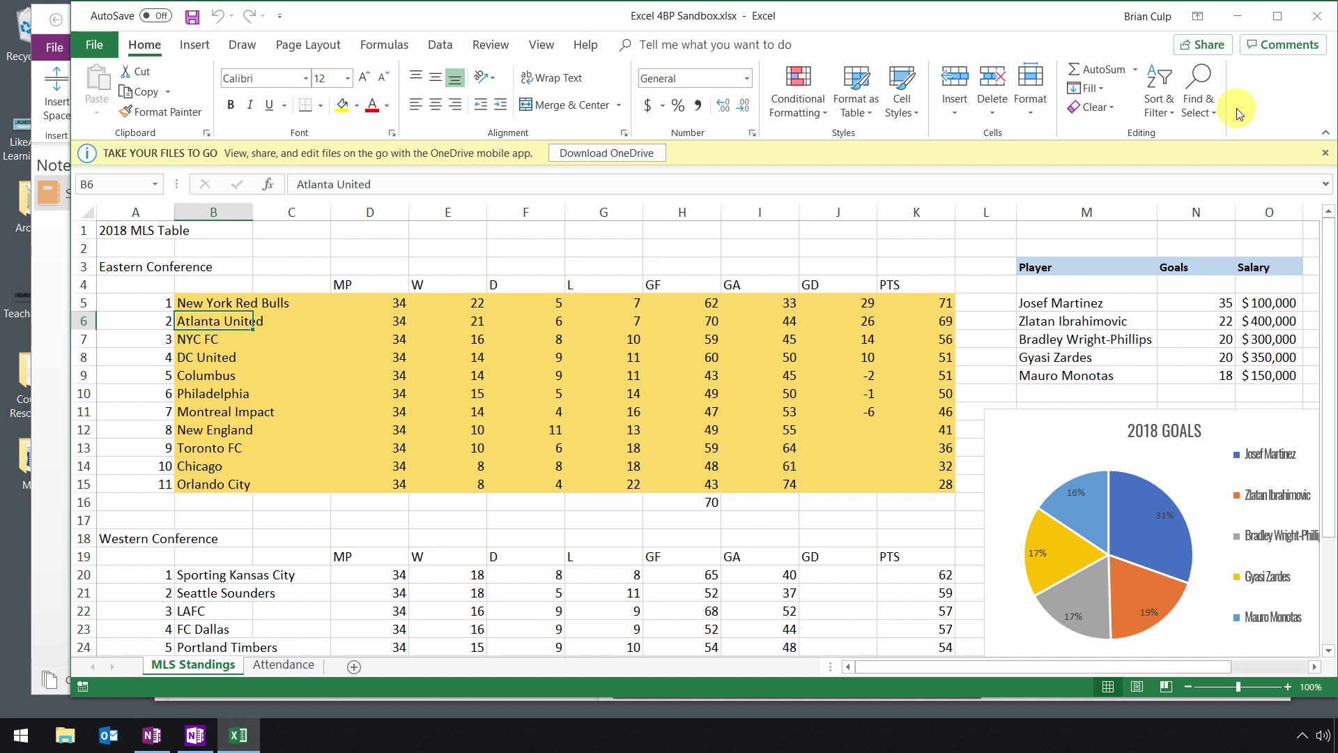
{"action": "left_click", "coordinate": [1315, 15]}
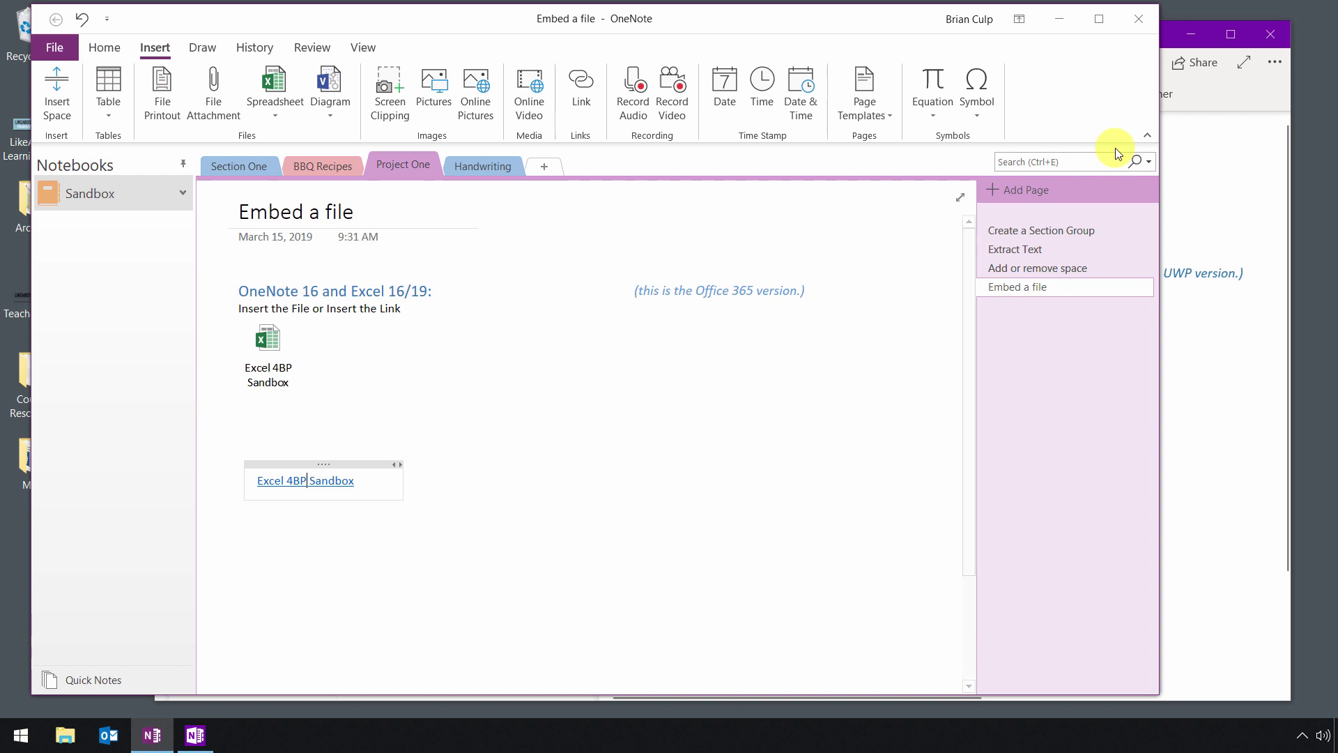
- Bring OneNote for Windows 10 forward and deselect the note container on the tips page
{"action": "left_click", "coordinate": [1226, 105]}
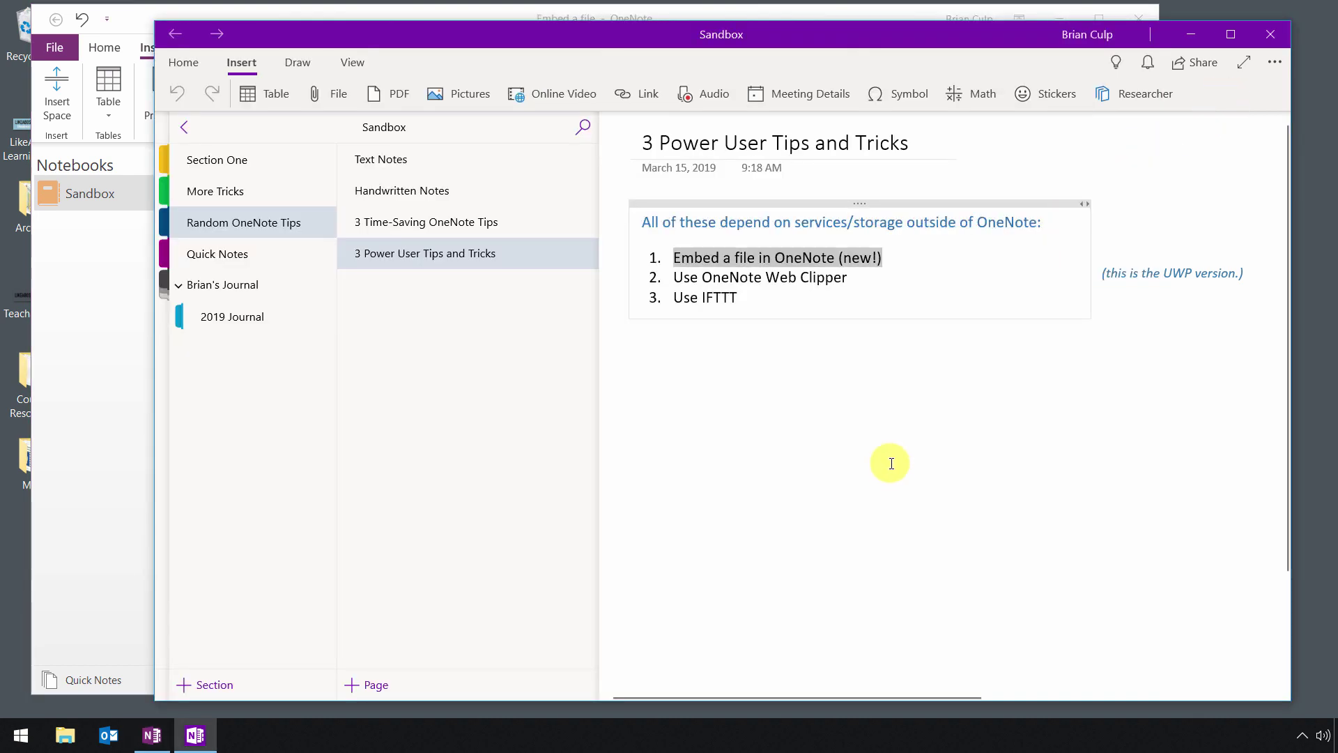
{"action": "left_click", "coordinate": [676, 418]}
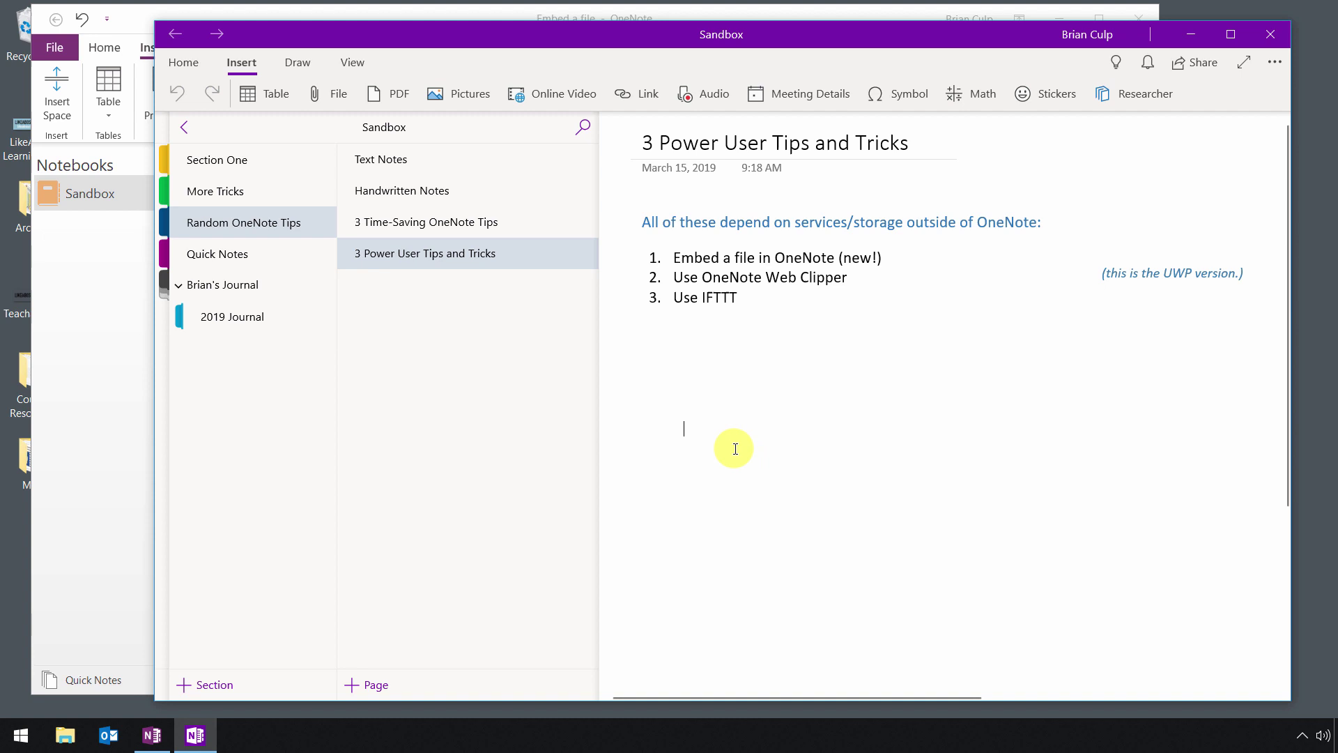
{"action": "left_click", "coordinate": [336, 93]}
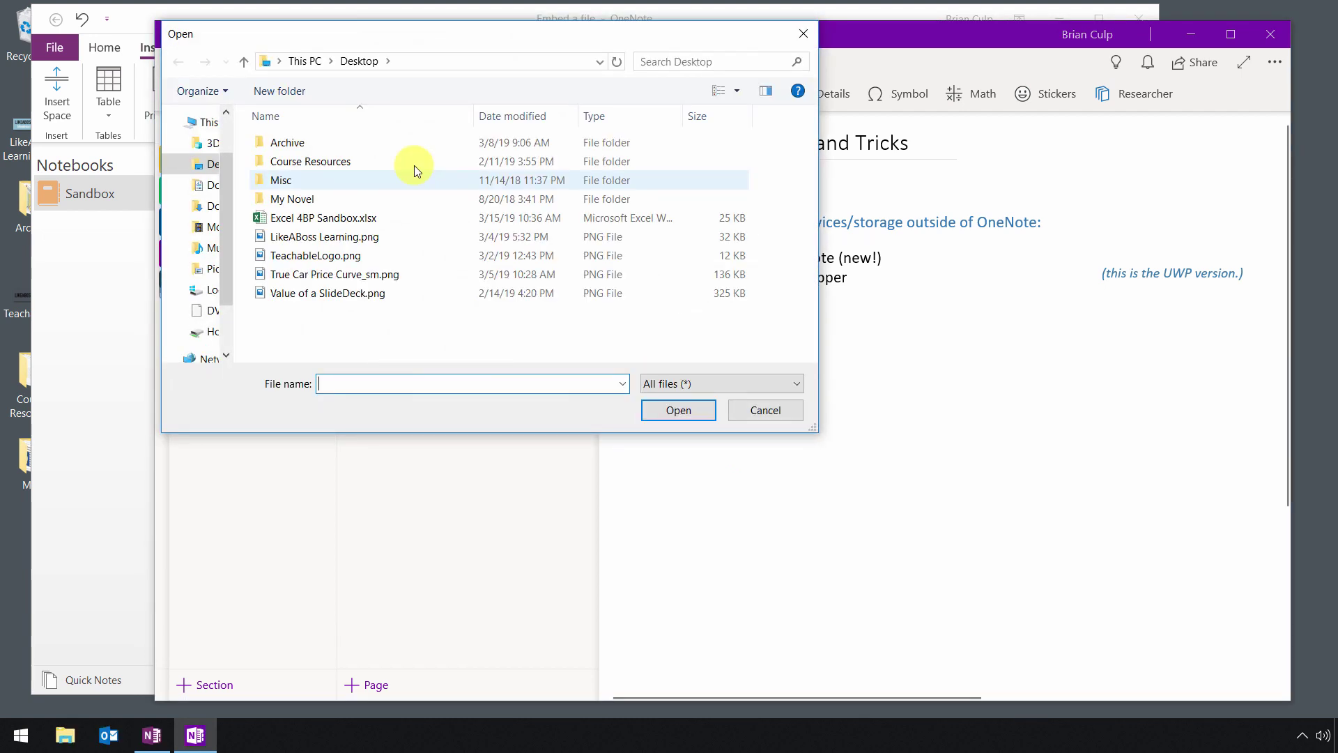
{"action": "left_click", "coordinate": [290, 218]}
{"action": "left_click", "coordinate": [669, 410]}
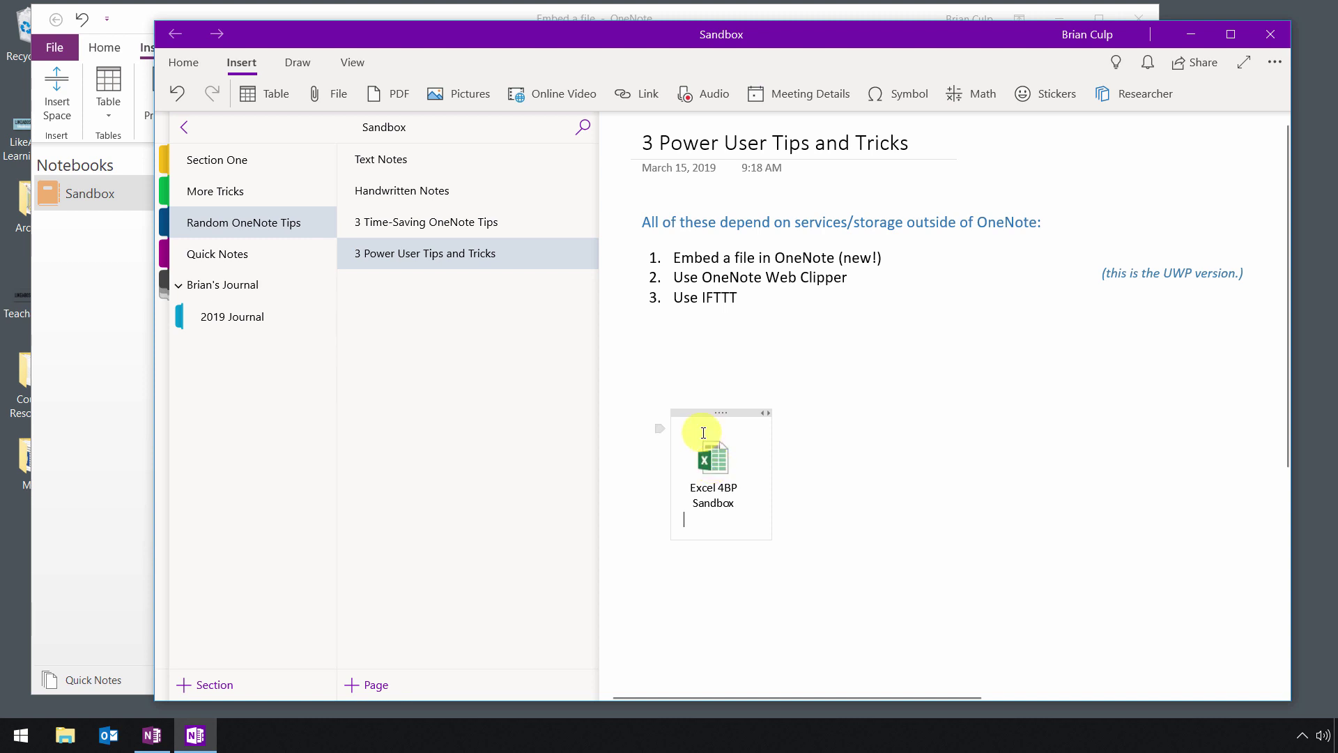
{"action": "left_click", "coordinate": [697, 412]}
{"action": "key", "text": "Delete"}
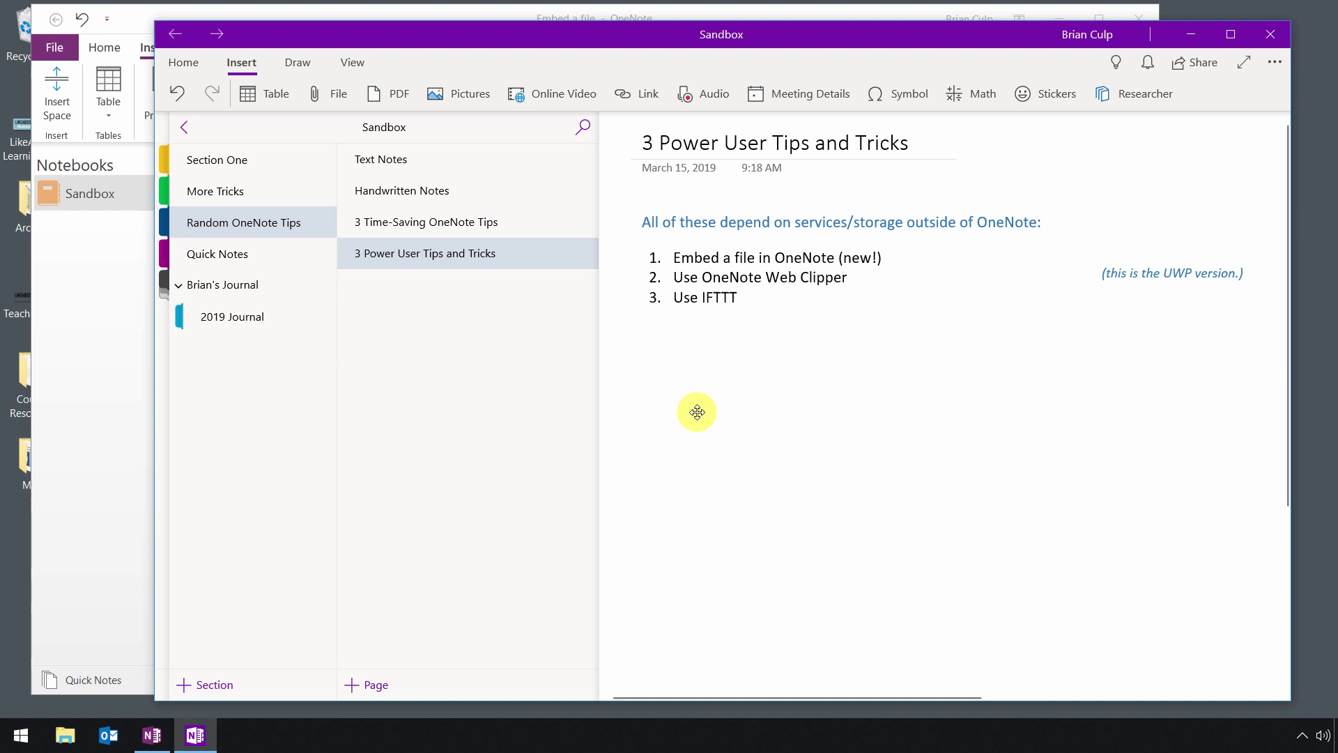
- Switch 'Store attachments in cloud' On in Settings > Options, then leave Settings
{"action": "left_click", "coordinate": [1275, 63]}
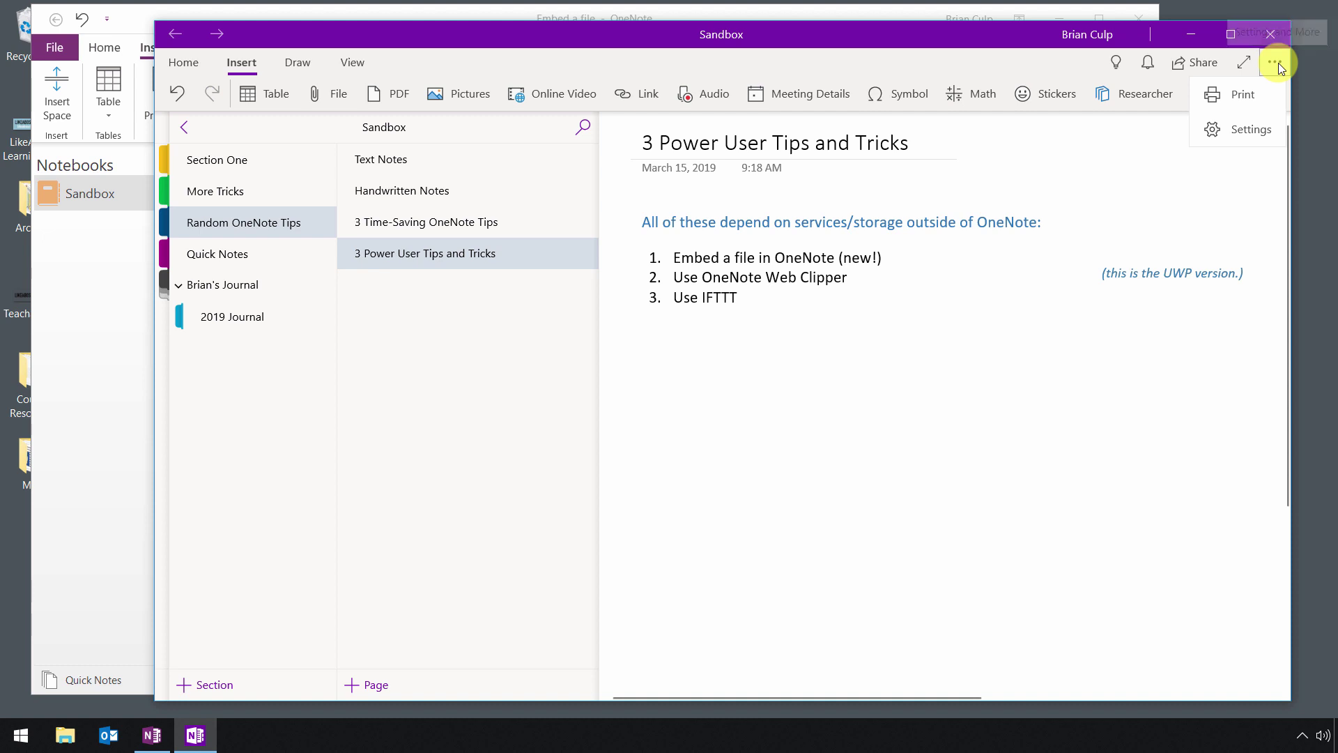
{"action": "left_click", "coordinate": [1230, 132]}
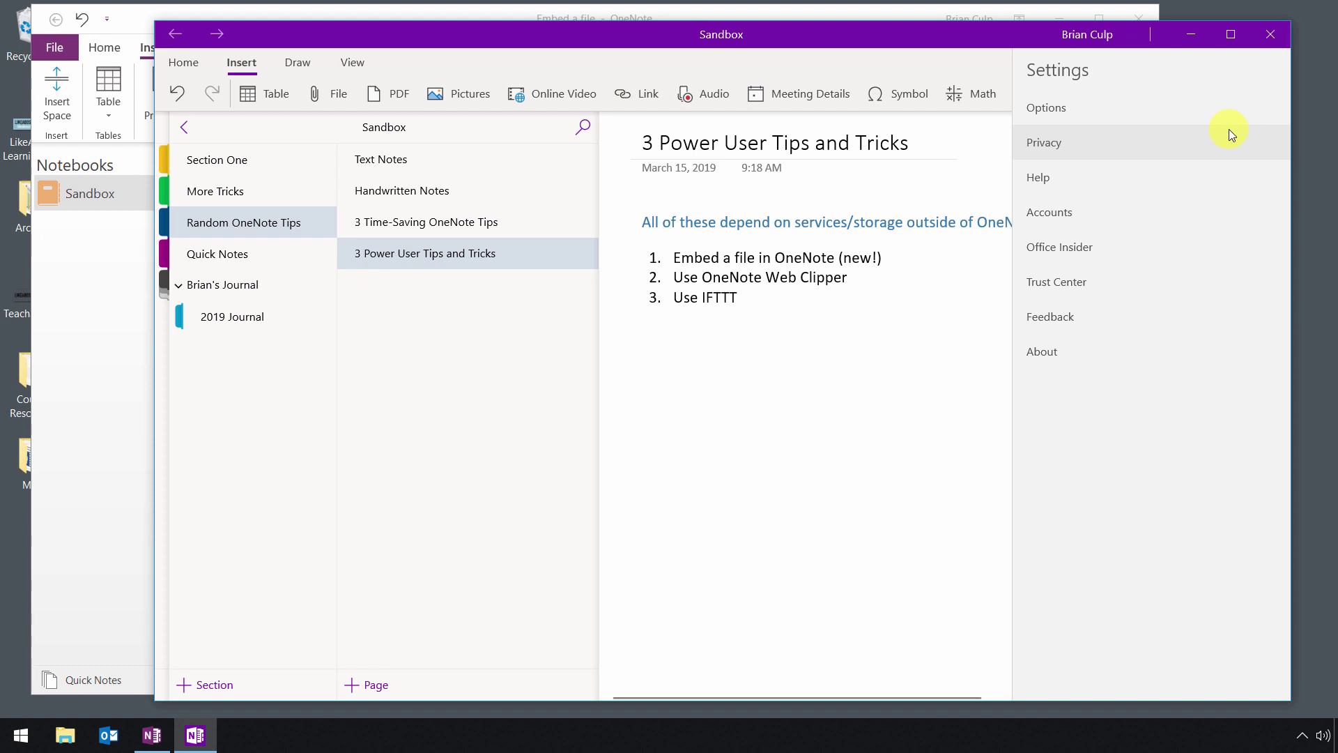
{"action": "left_click", "coordinate": [1095, 111]}
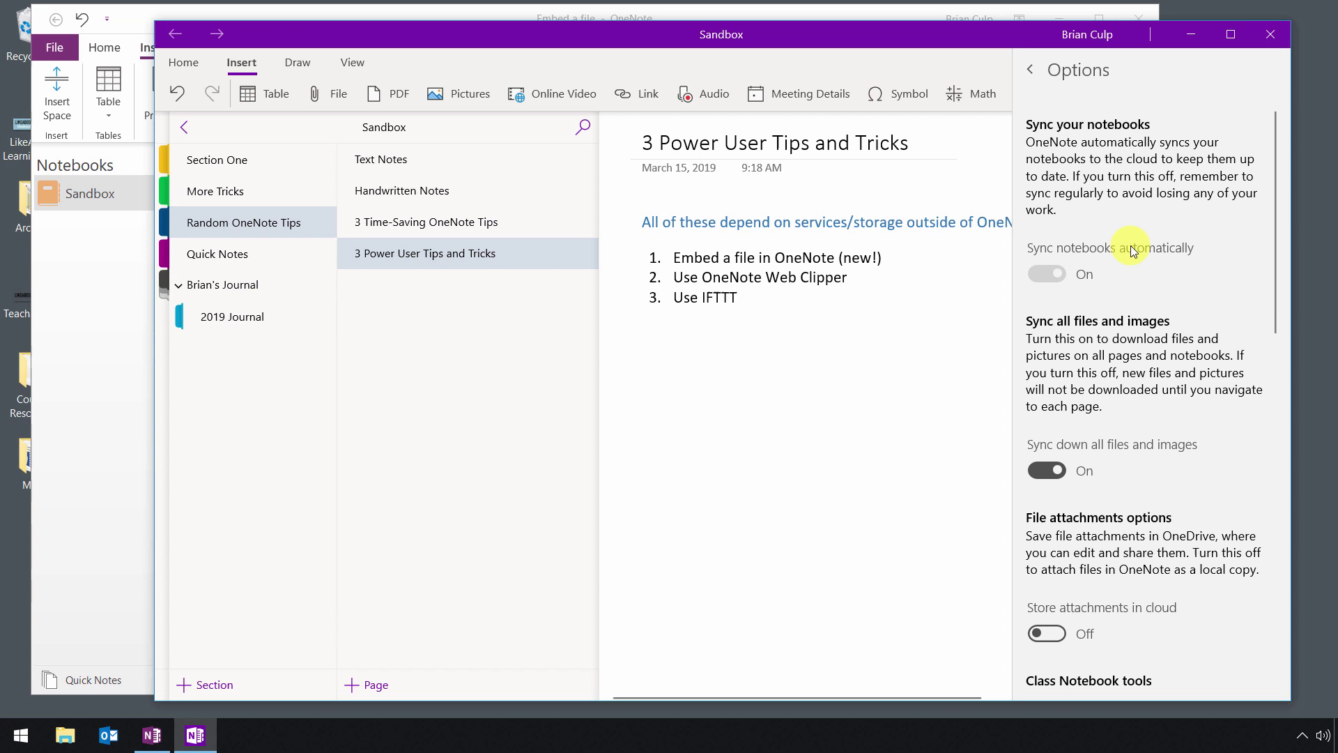
{"action": "scroll", "coordinate": [1131, 245], "scroll_direction": "down", "scroll_amount": 3}
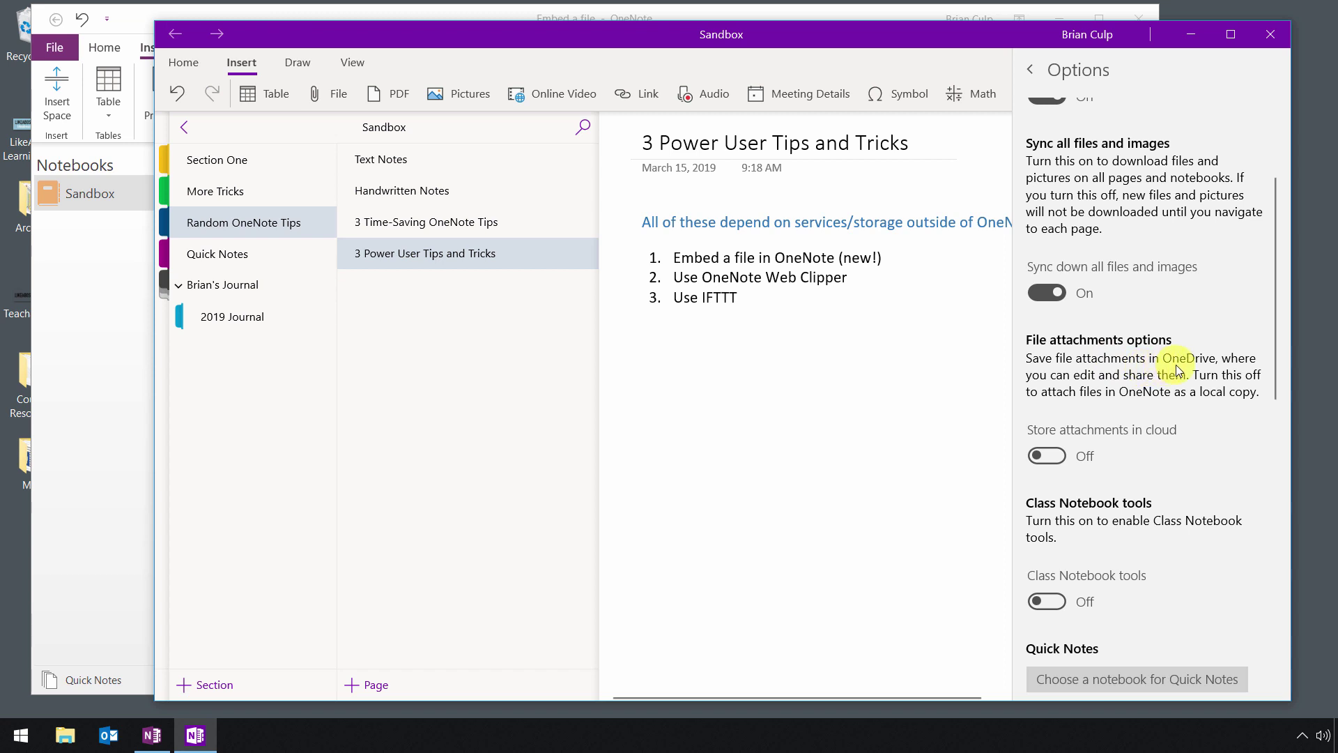
{"action": "left_click", "coordinate": [1055, 457]}
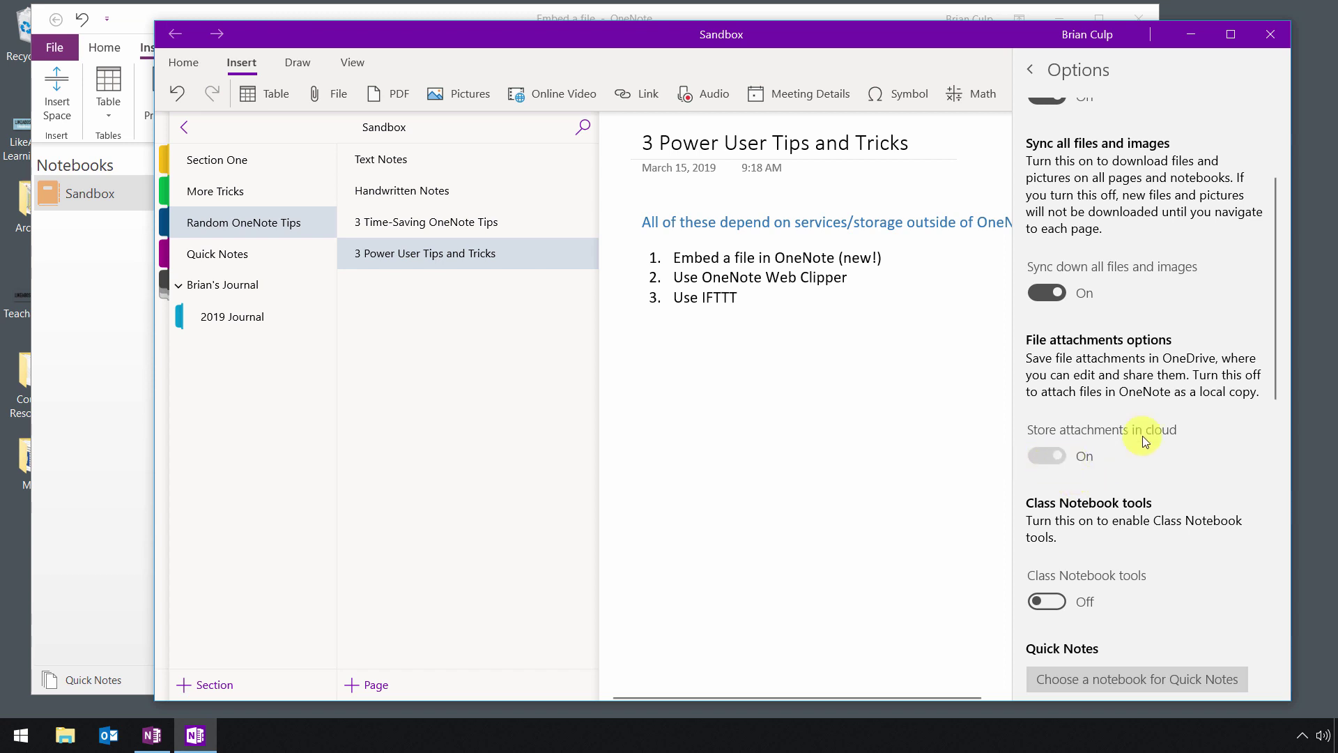
{"action": "scroll", "coordinate": [1164, 488], "scroll_direction": "up", "scroll_amount": 3}
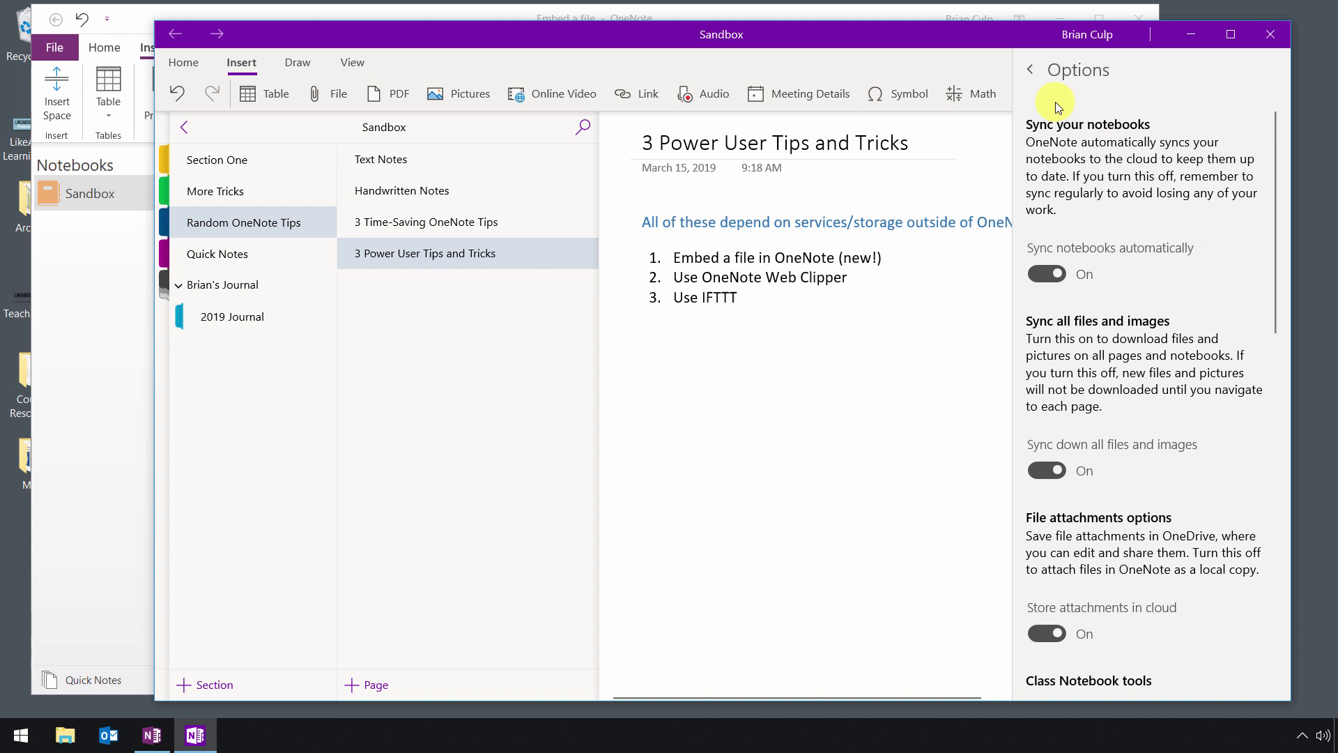
{"action": "left_click", "coordinate": [1032, 69]}
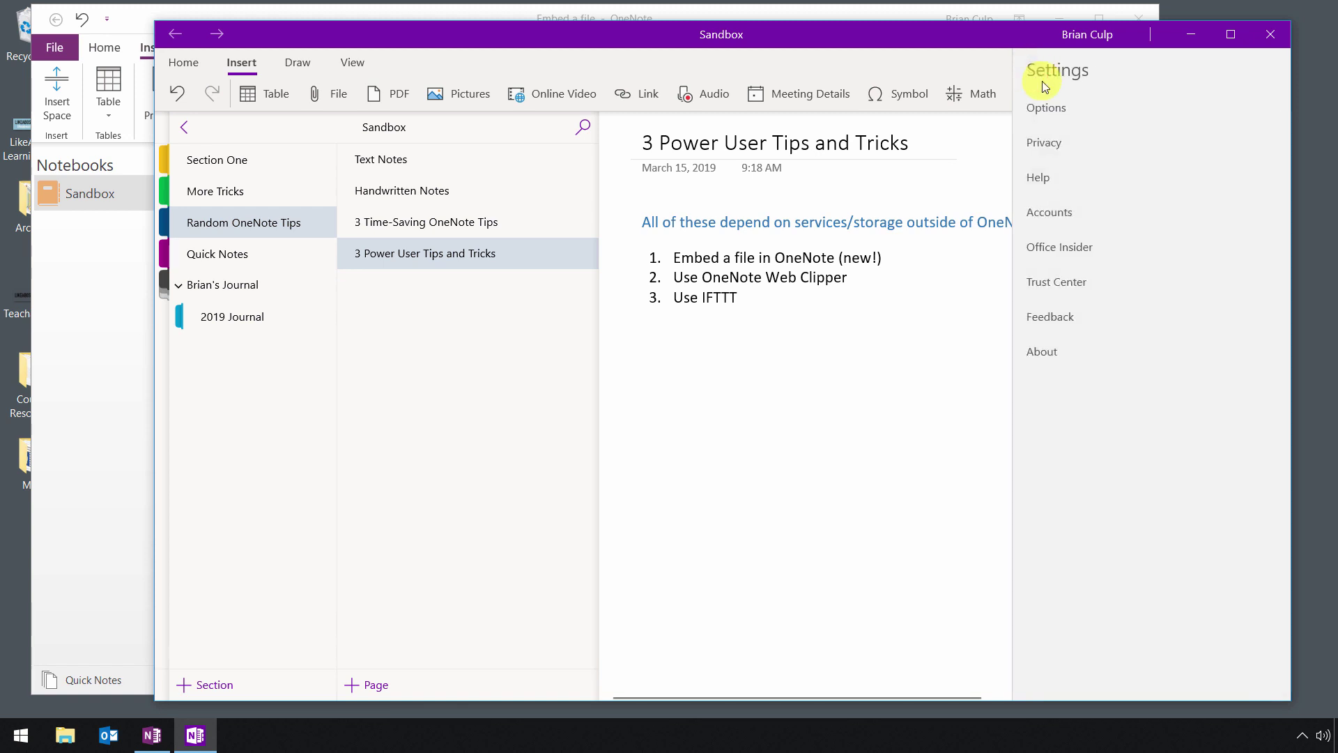
{"action": "left_click", "coordinate": [872, 288]}
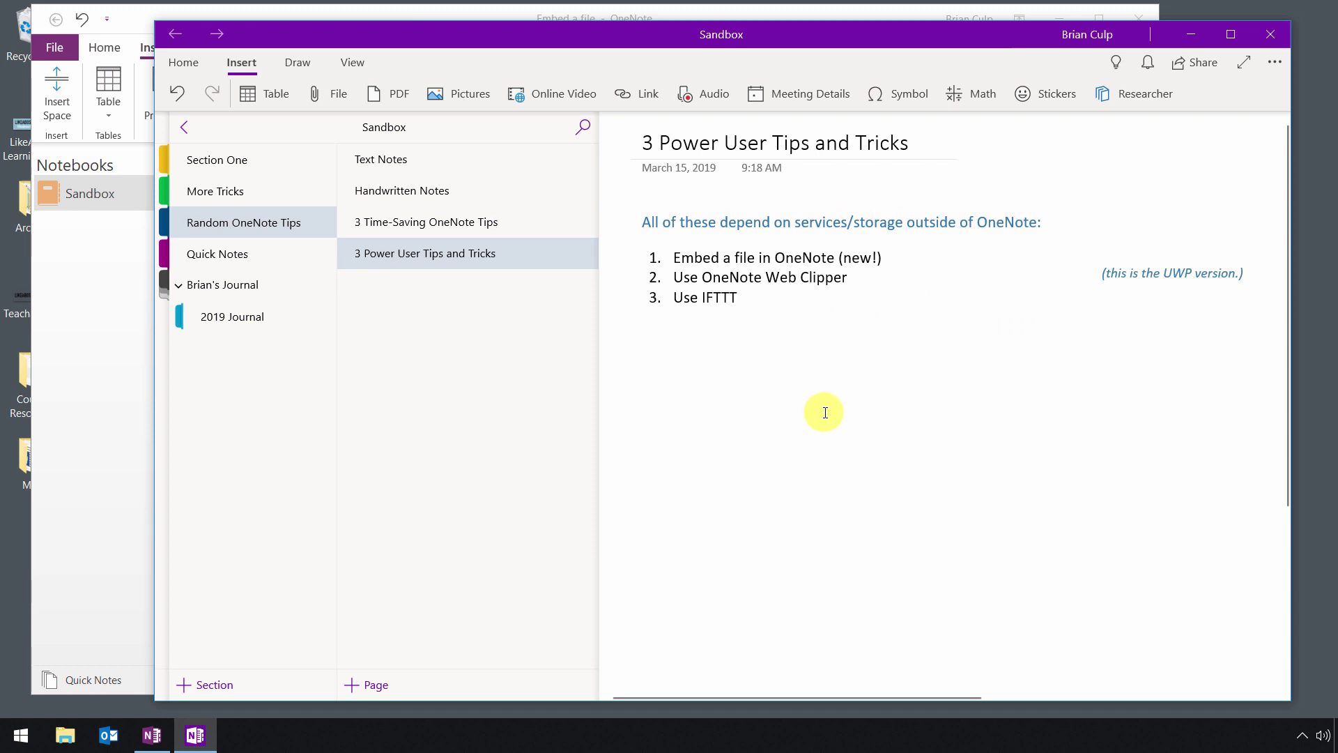
- Embed Excel 4BP Sandbox.xlsx via Insert > File and select the 'Use OneNote Web Clipper' item
{"action": "left_click", "coordinate": [323, 95]}
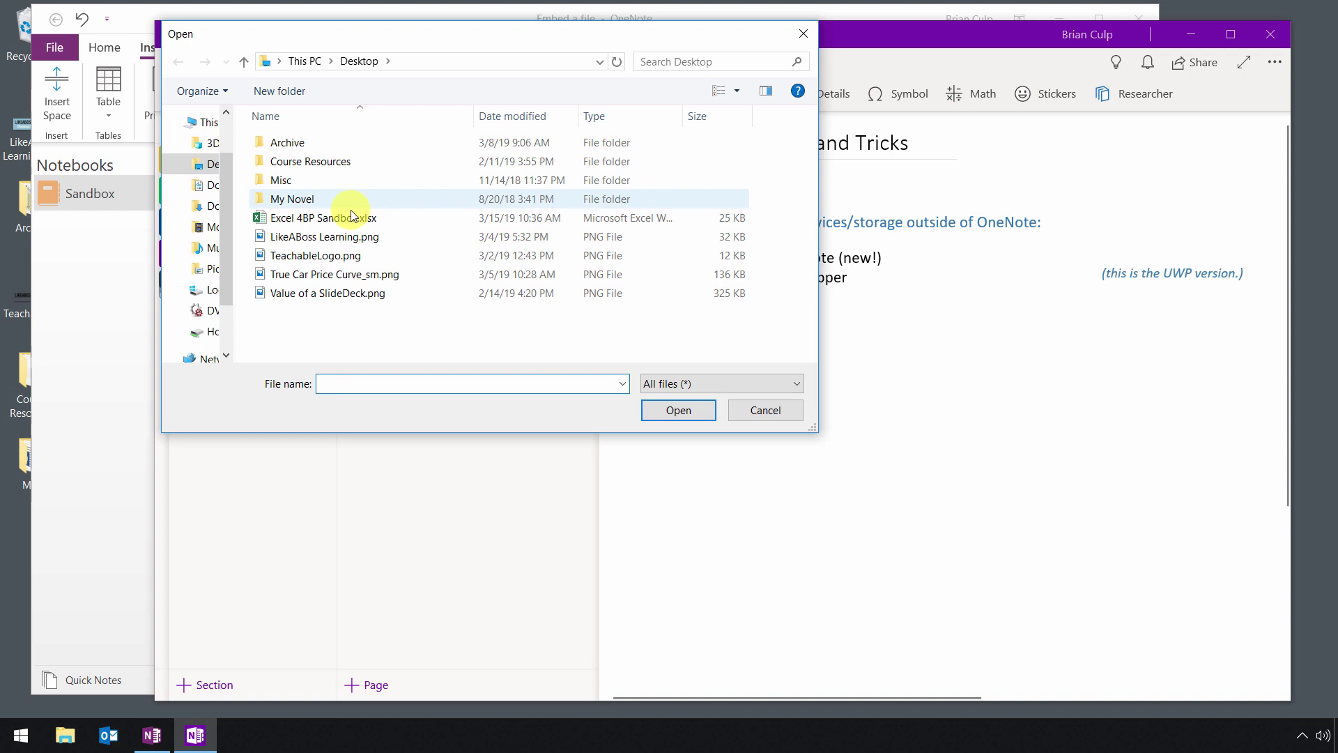
{"action": "left_click", "coordinate": [348, 218]}
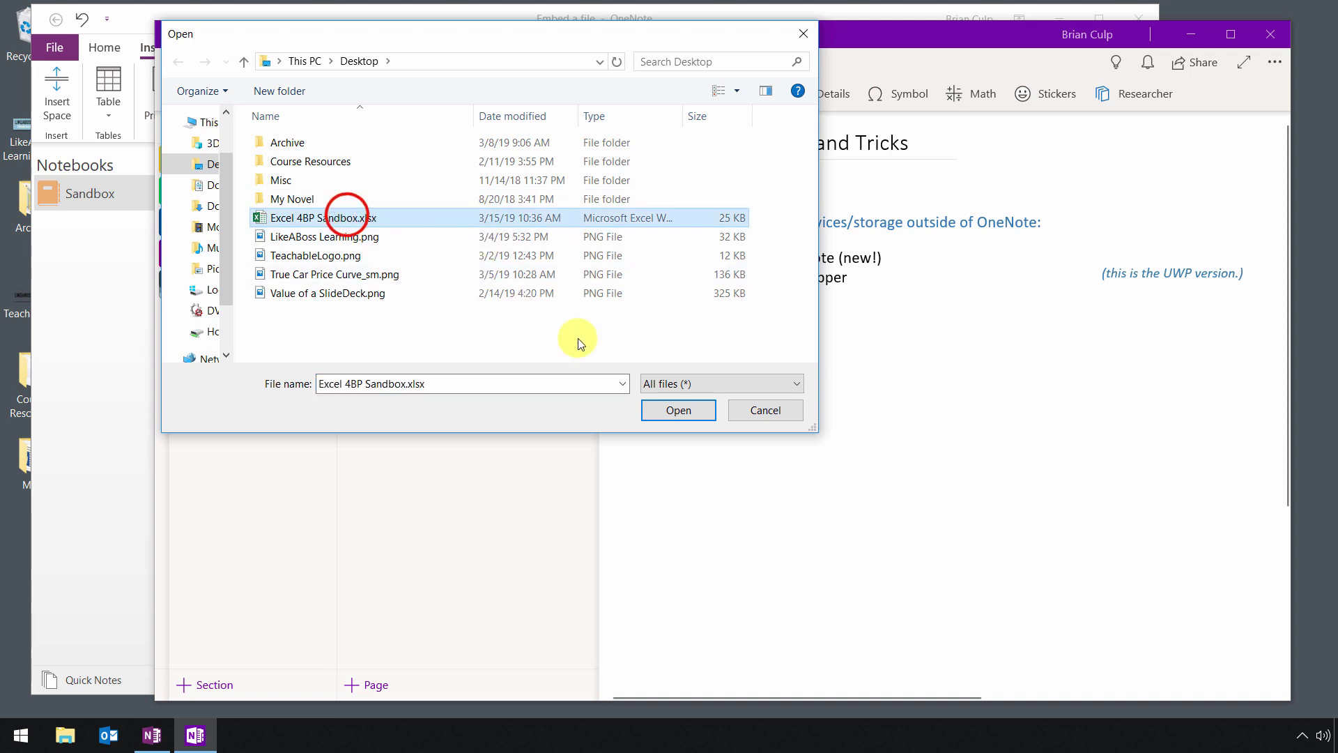
{"action": "left_click", "coordinate": [677, 414]}
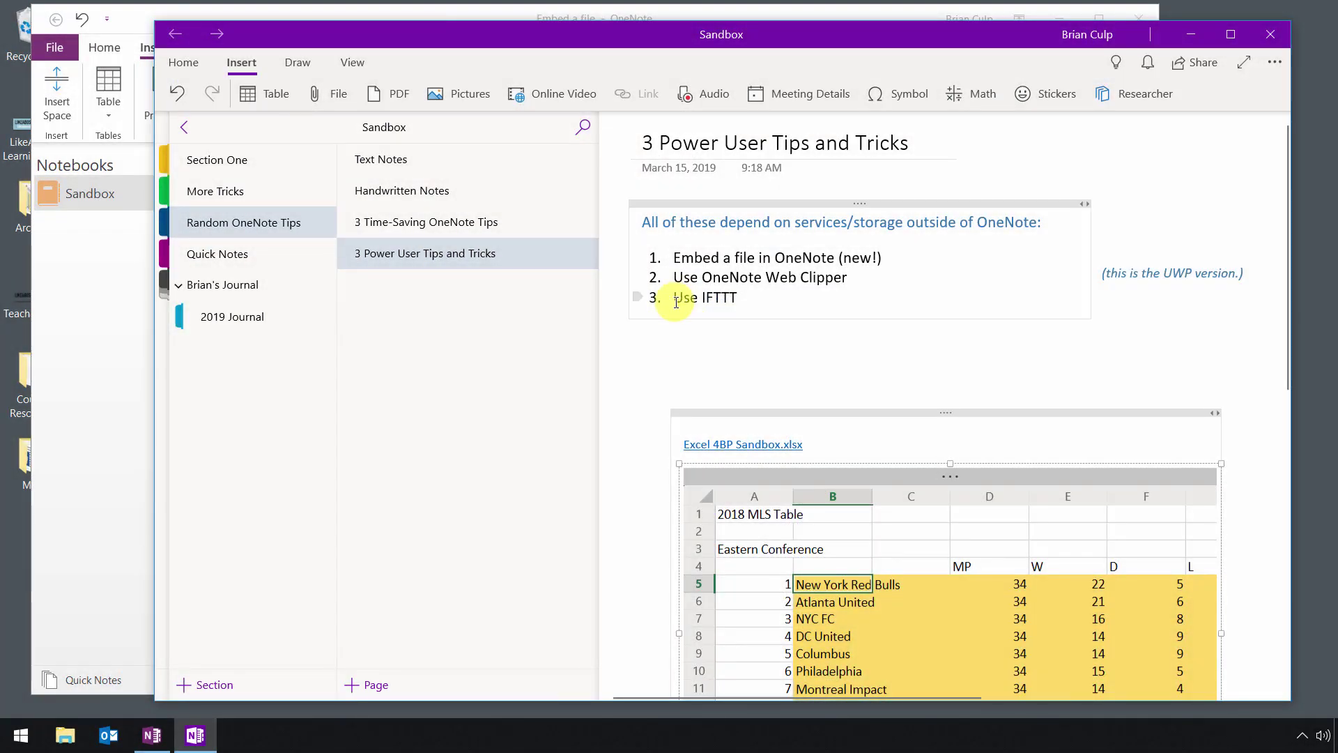
{"action": "left_click_drag", "start_coordinate": [674, 277], "coordinate": [857, 283]}
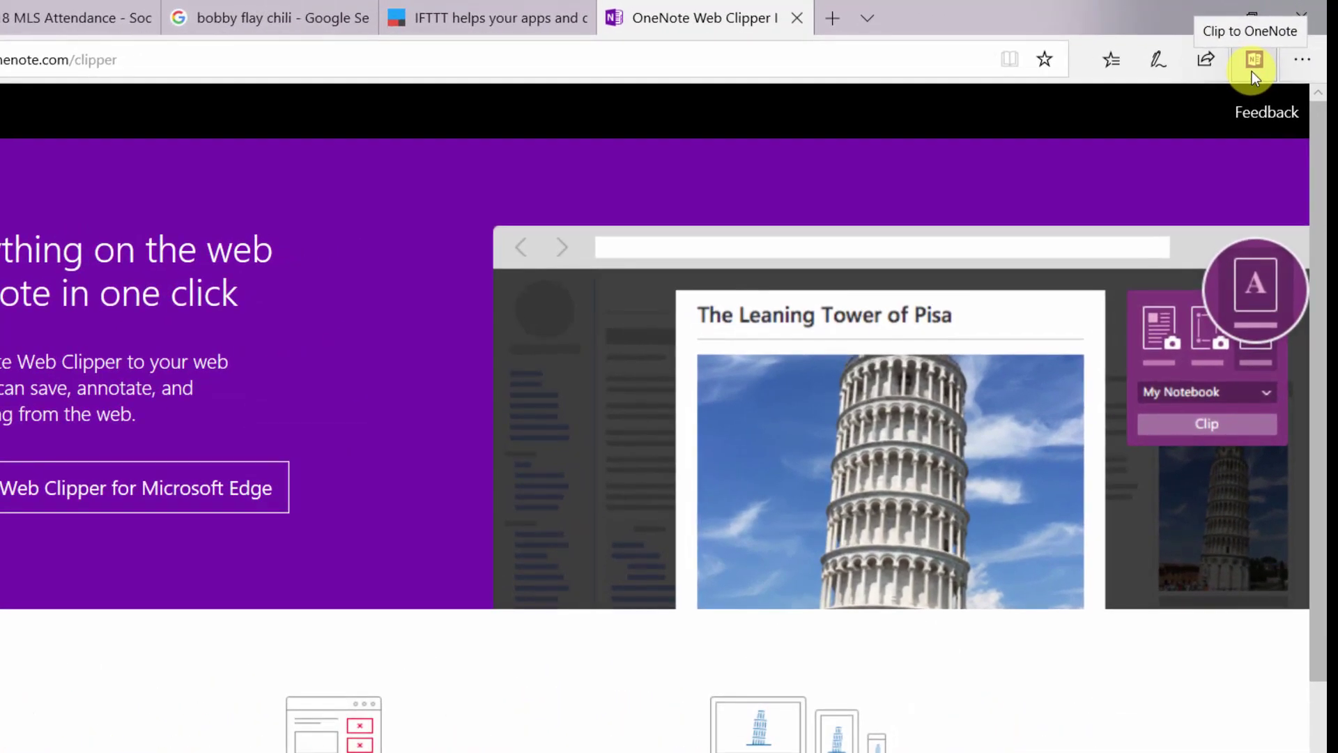
- Launch OneNote Web Clipper and choose to sign in with a work or school account
{"action": "left_click", "coordinate": [1278, 56]}
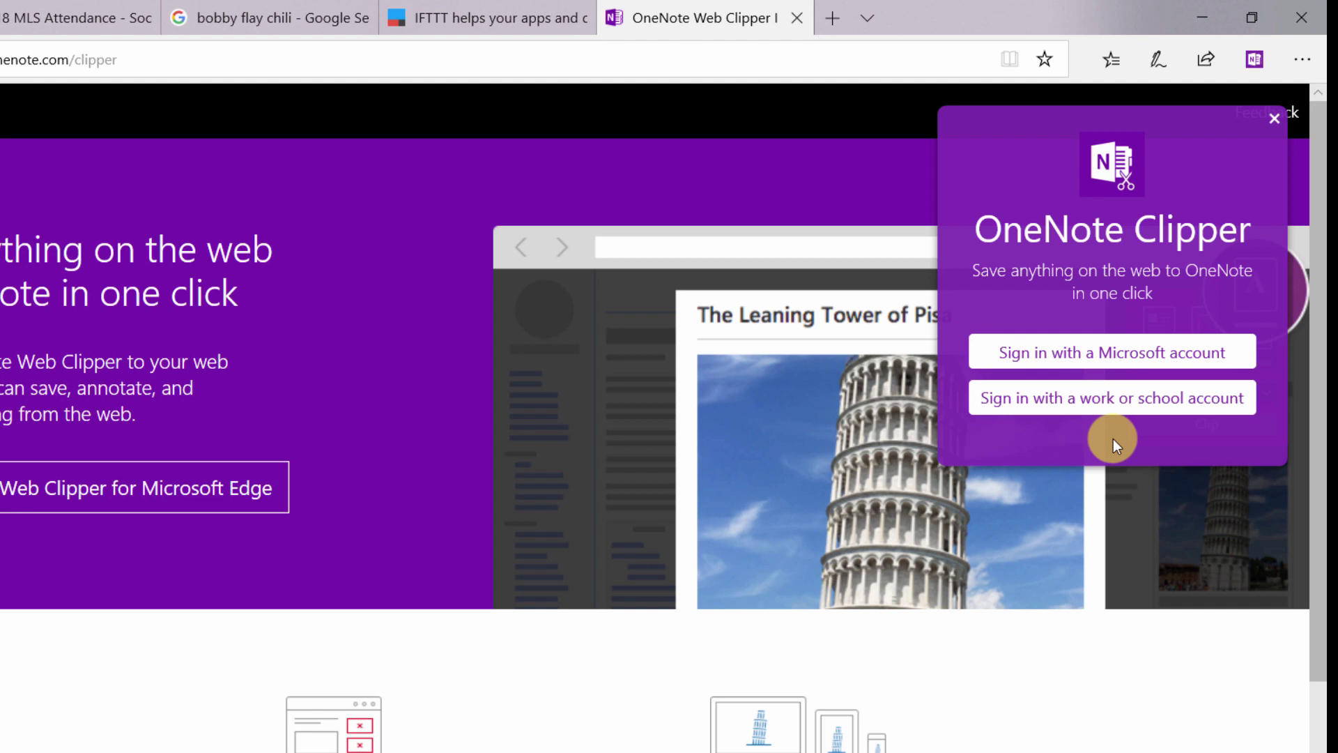
{"action": "left_click", "coordinate": [1090, 403]}
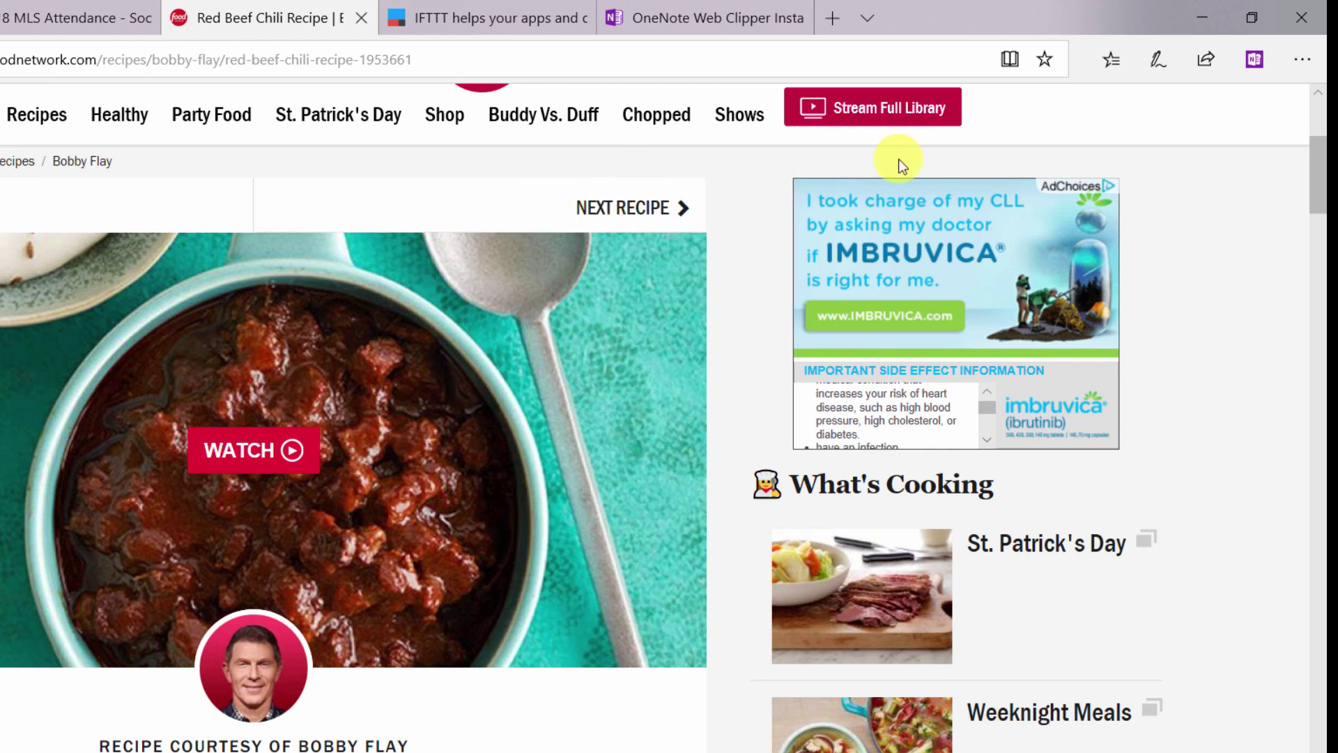
- Launch the clipper on the recipe page and settle on Recipe mode after trying Full Page and Region
{"action": "left_click", "coordinate": [1255, 59]}
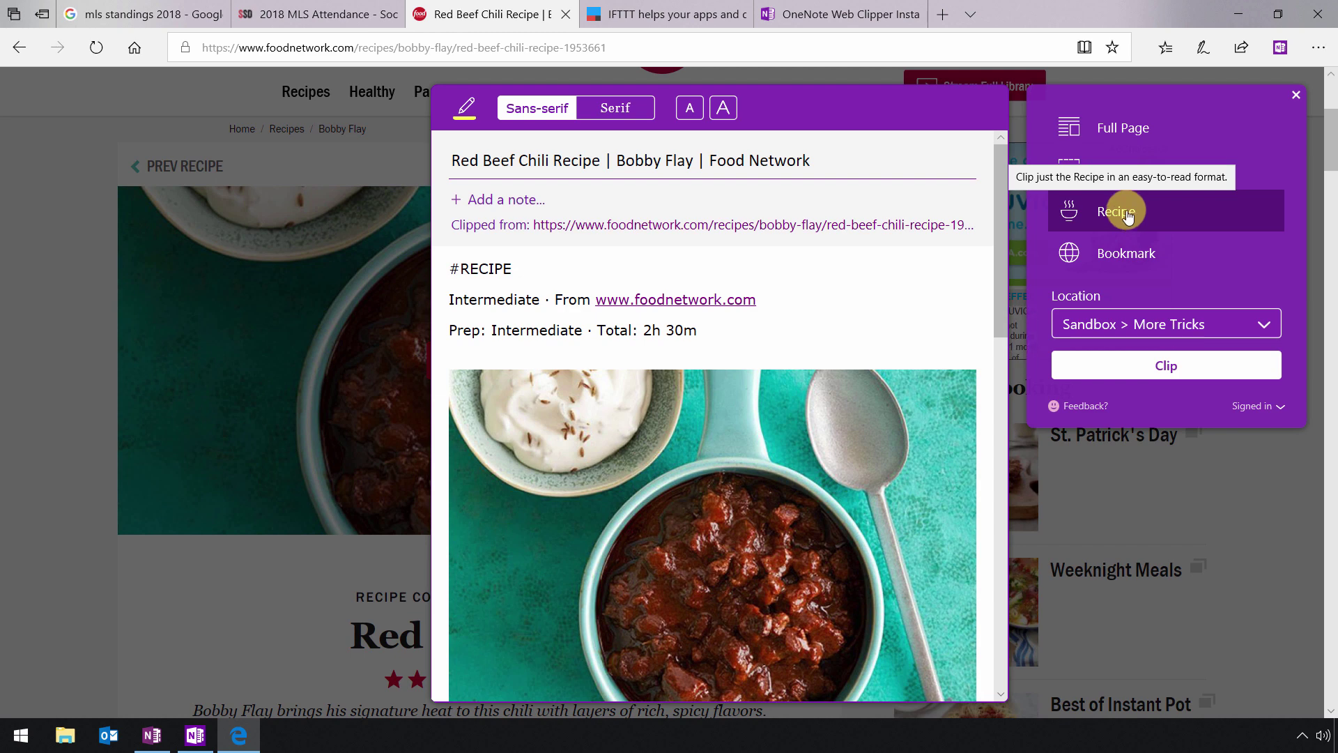
{"action": "left_click", "coordinate": [1115, 130]}
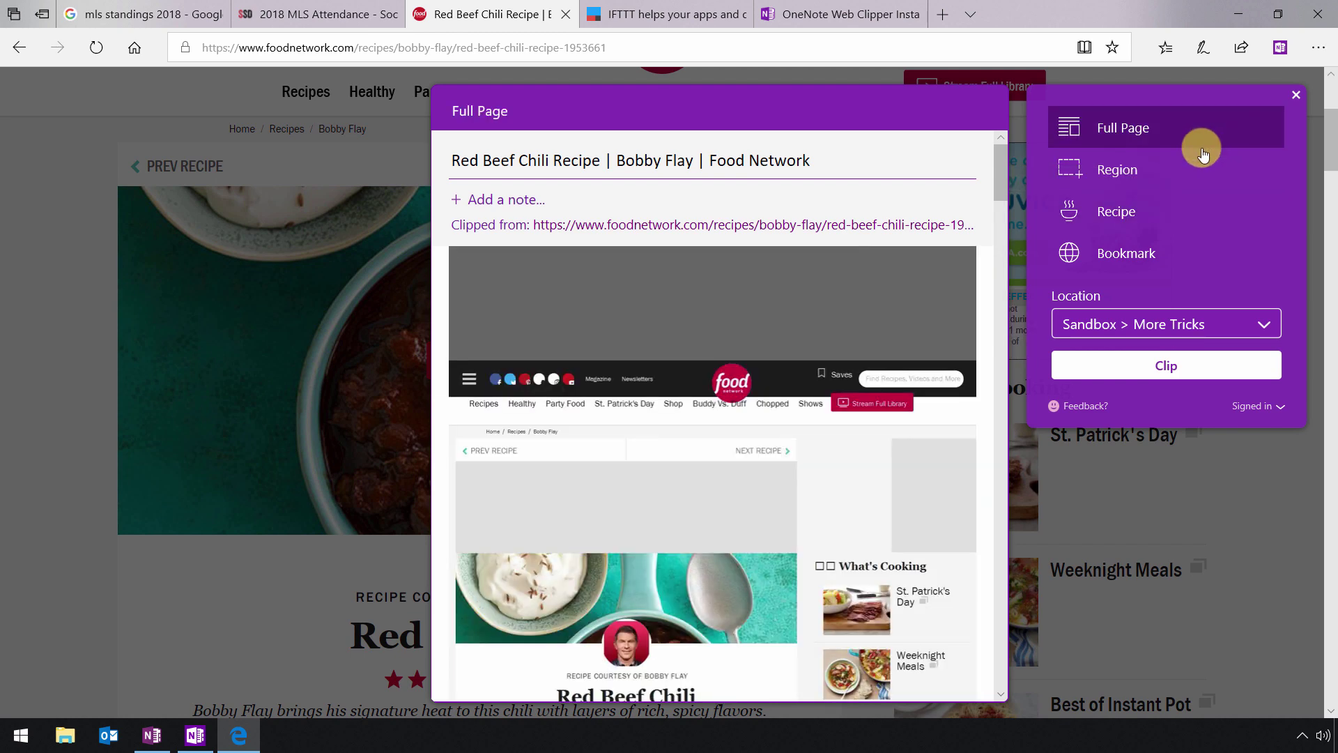
{"action": "left_click", "coordinate": [1171, 170]}
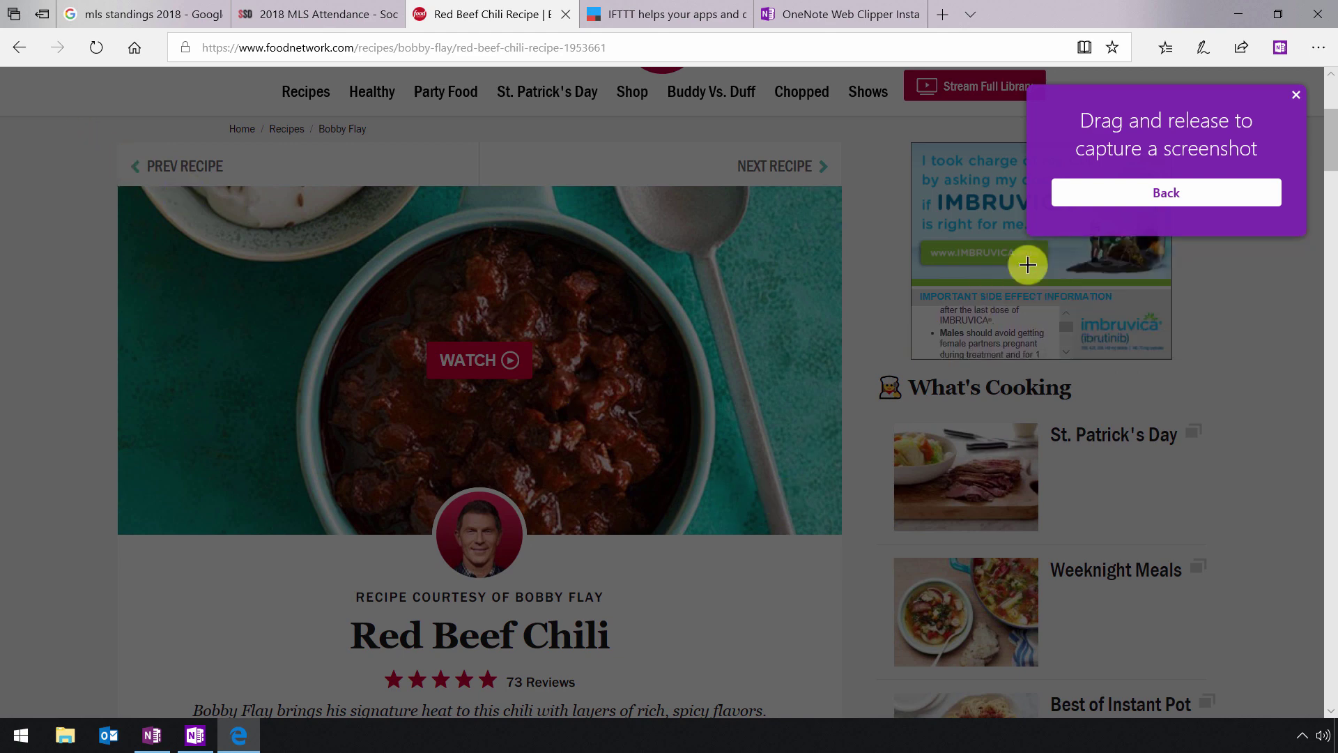
{"action": "left_click", "coordinate": [1129, 193]}
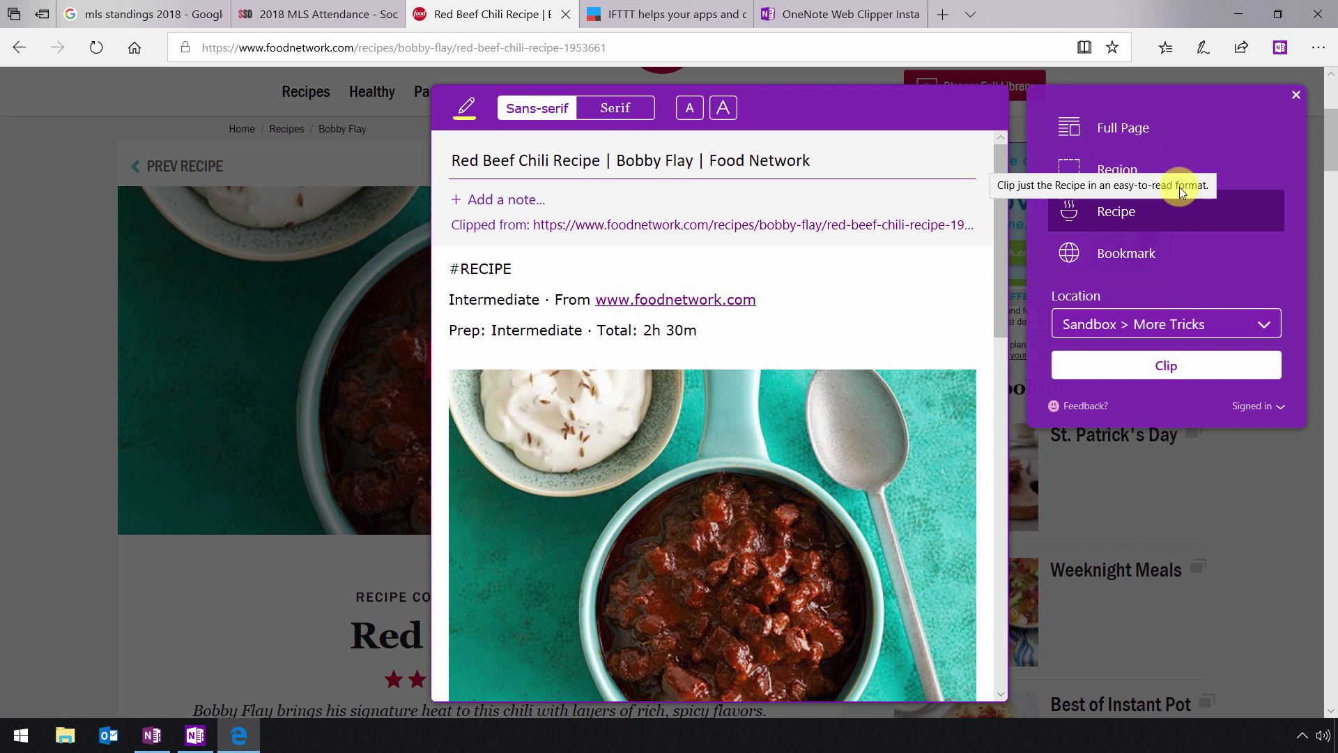
{"action": "left_click", "coordinate": [1246, 219]}
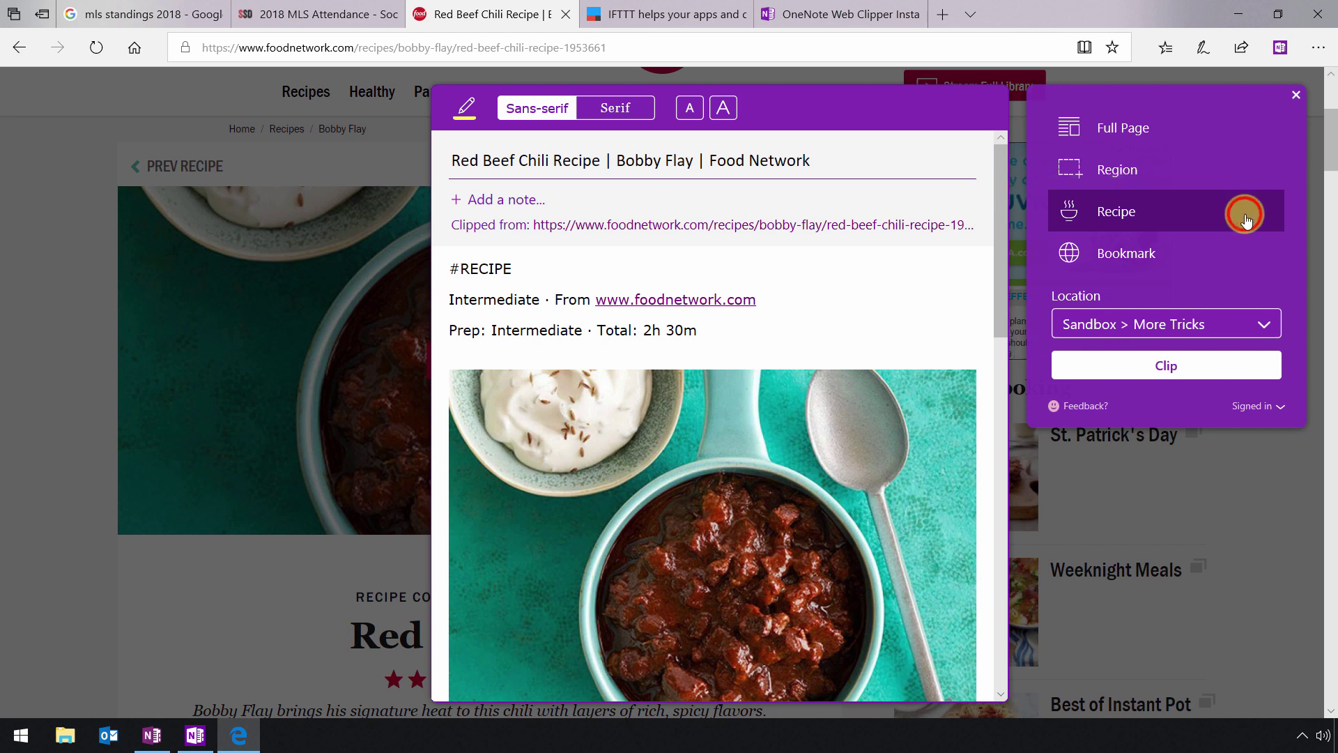
{"action": "scroll", "coordinate": [833, 329], "scroll_direction": "down", "scroll_amount": 6}
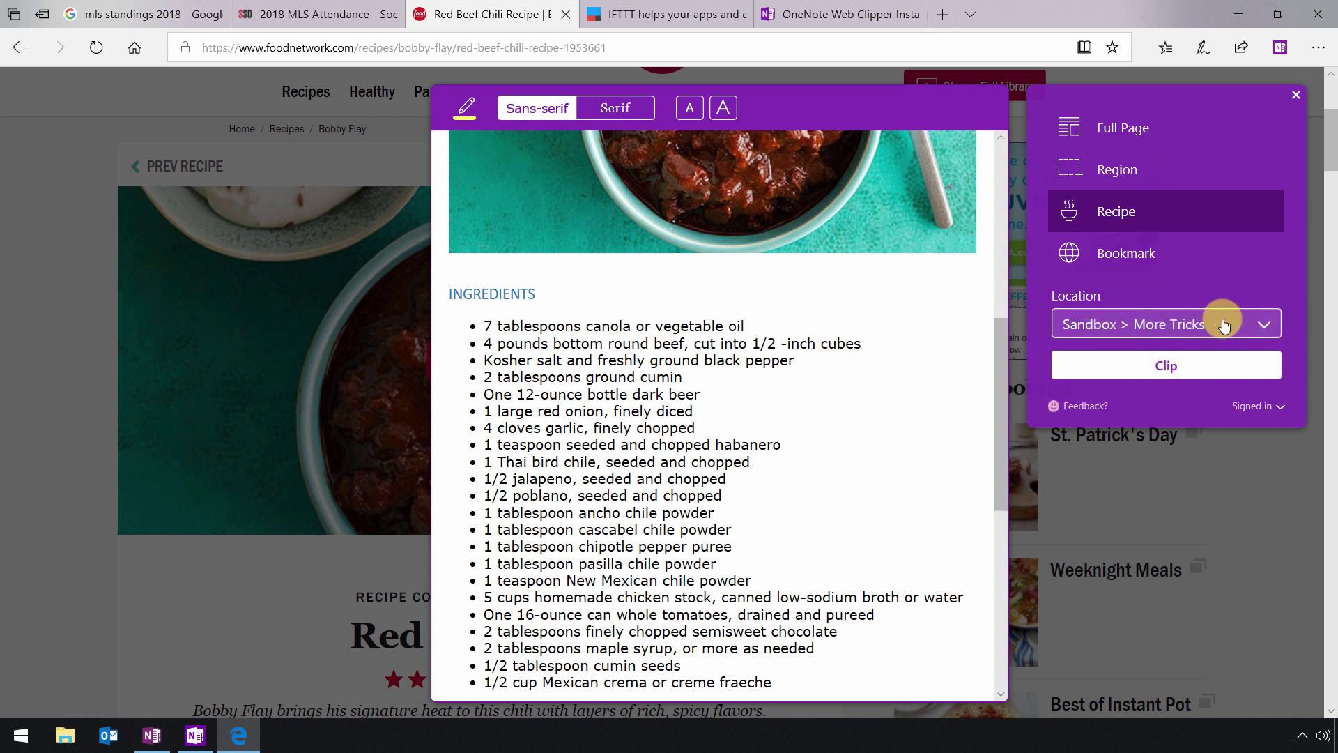
- Set the clip location to Recipe Book > Comfort Food and clip the recipe
{"action": "left_click", "coordinate": [1266, 325]}
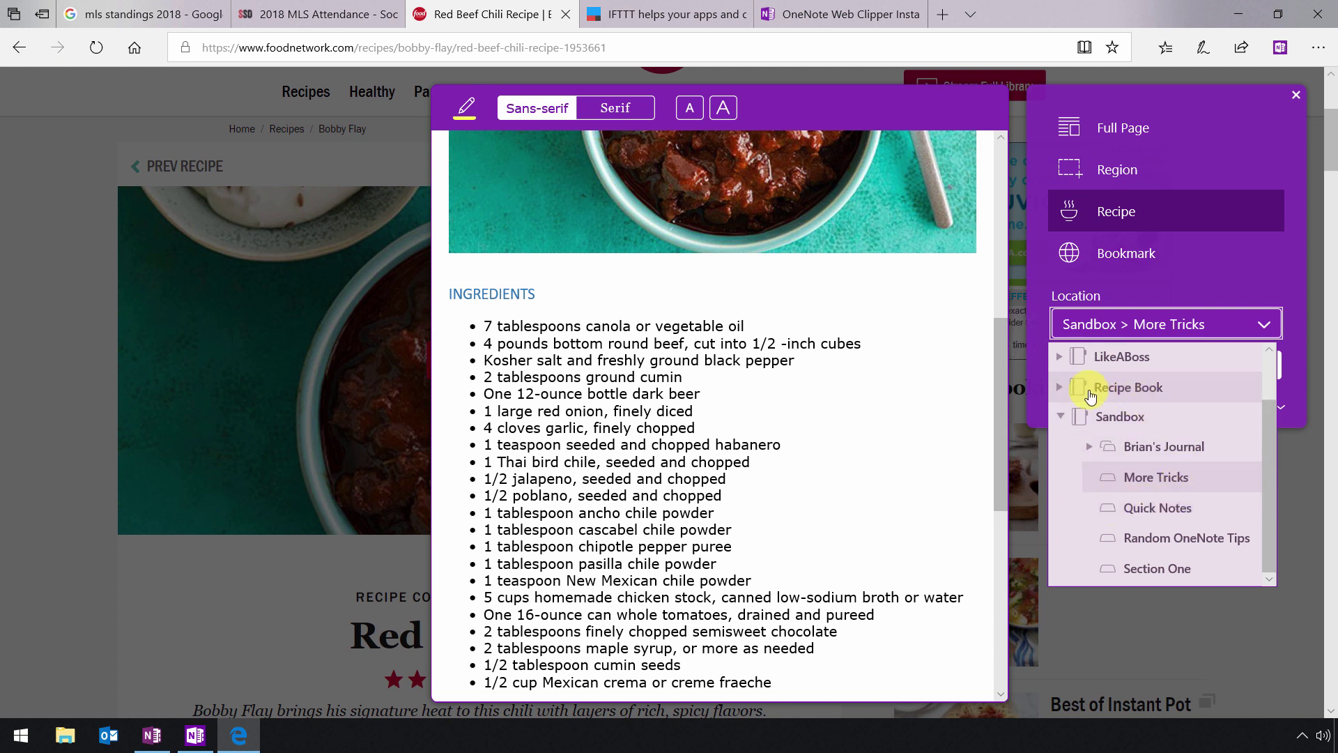
{"action": "left_click", "coordinate": [1058, 386]}
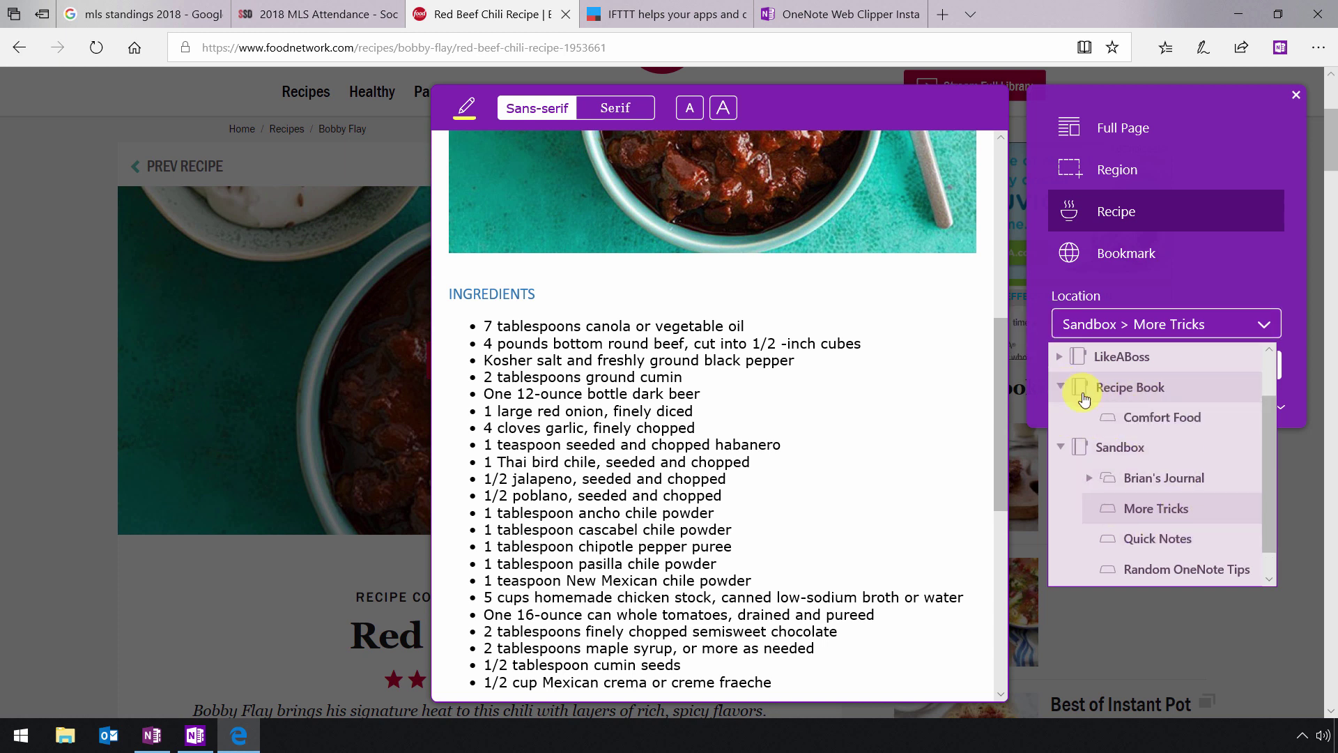
{"action": "left_click", "coordinate": [1140, 419]}
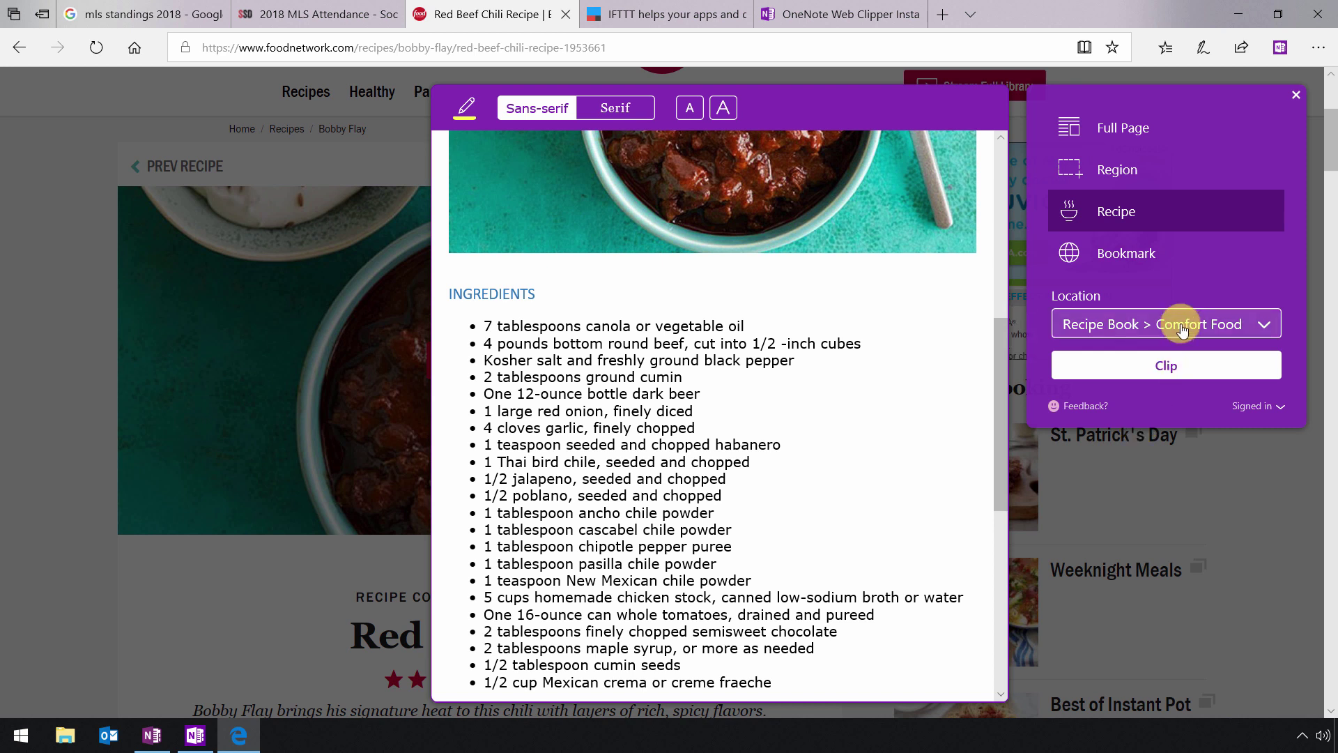
{"action": "left_click", "coordinate": [1248, 362]}
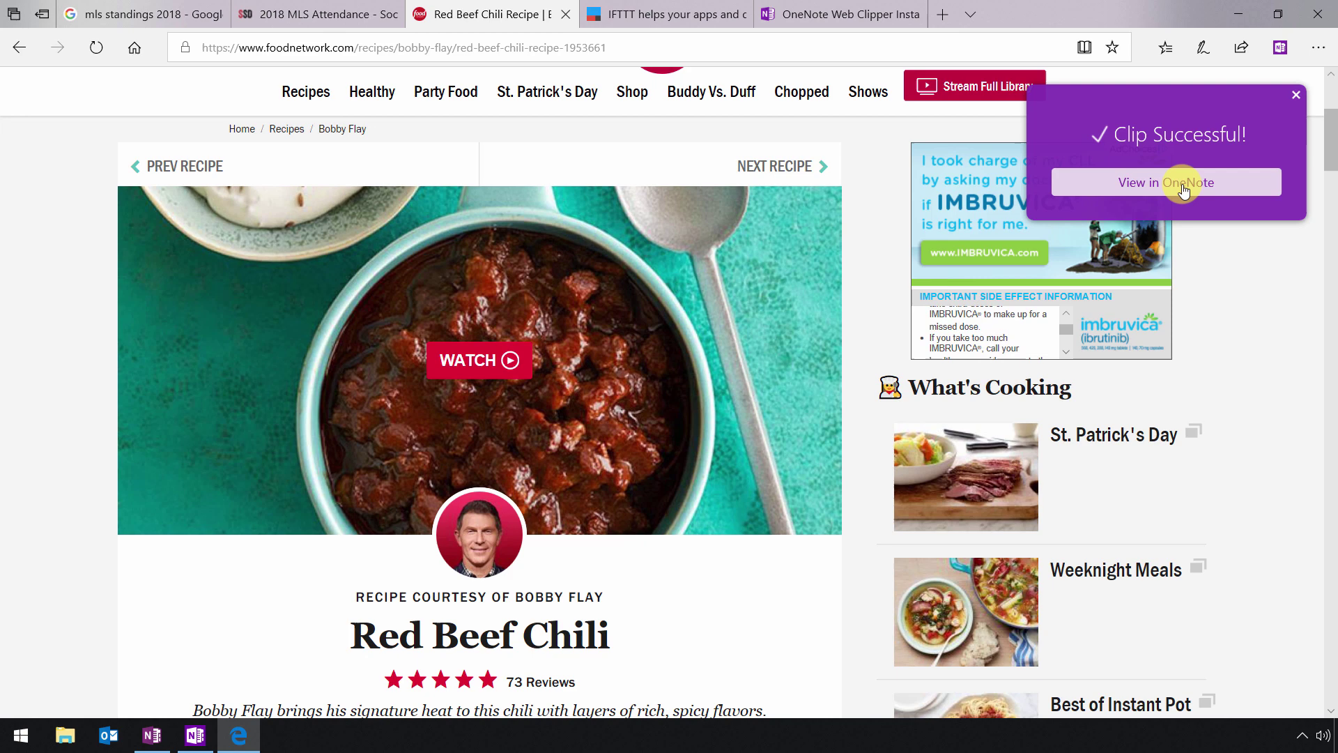
- Highlight the 'Use IFTTT' tip on the OneNote tips page, then go to the IFTTT tab in Edge
{"action": "left_click", "coordinate": [1245, 193]}
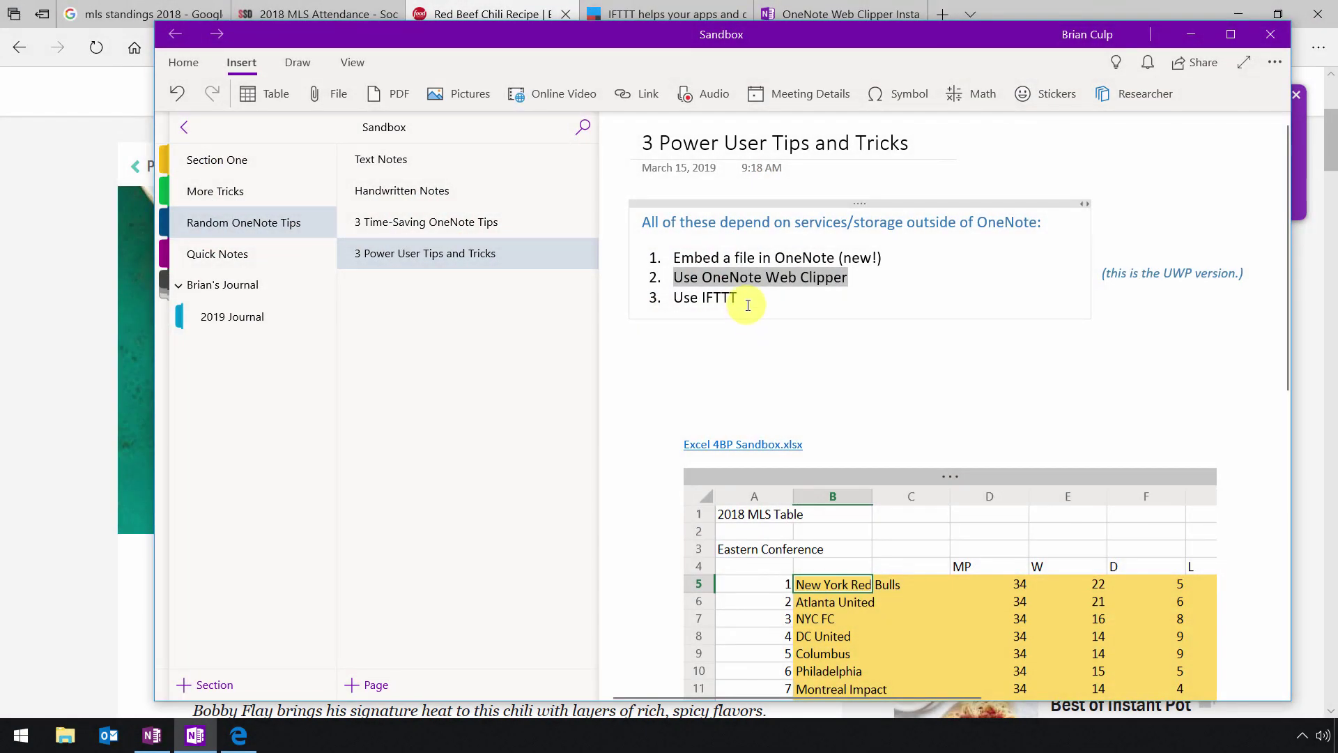
{"action": "left_click_drag", "start_coordinate": [743, 298], "coordinate": [681, 311]}
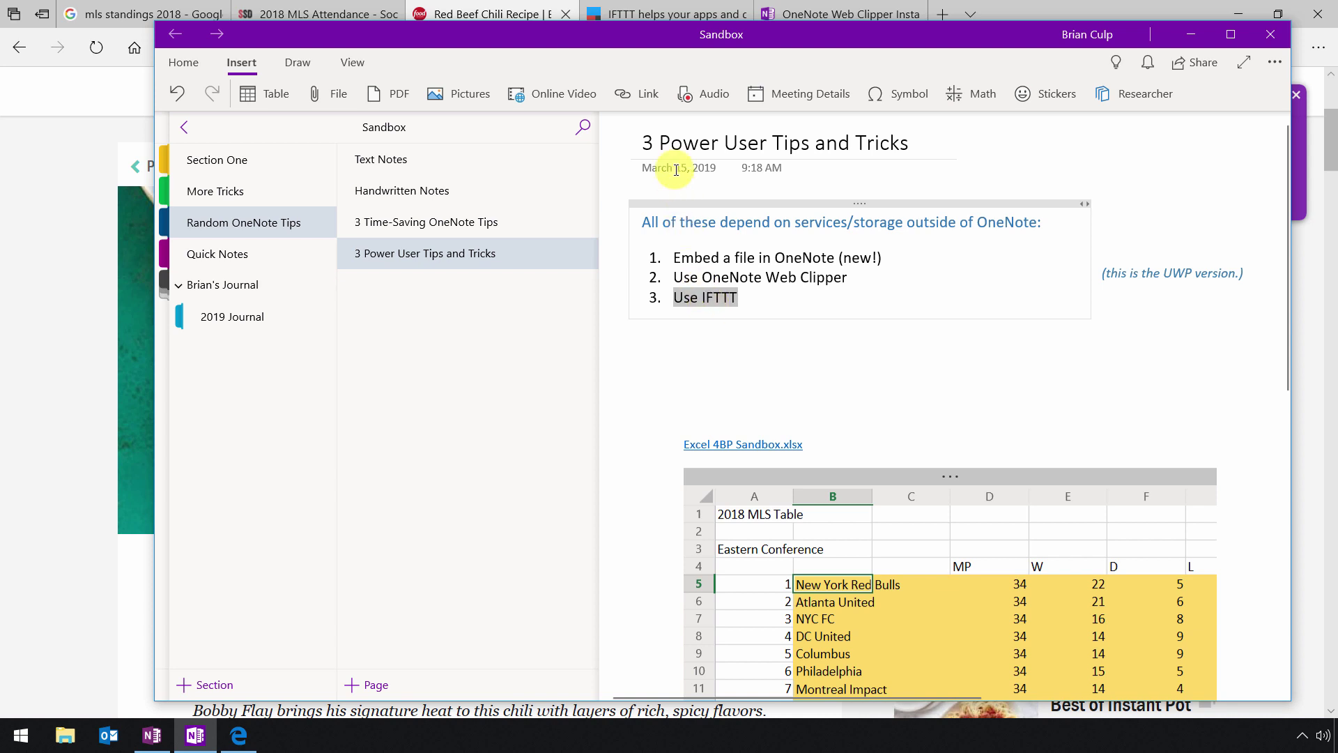
{"action": "left_click", "coordinate": [661, 13]}
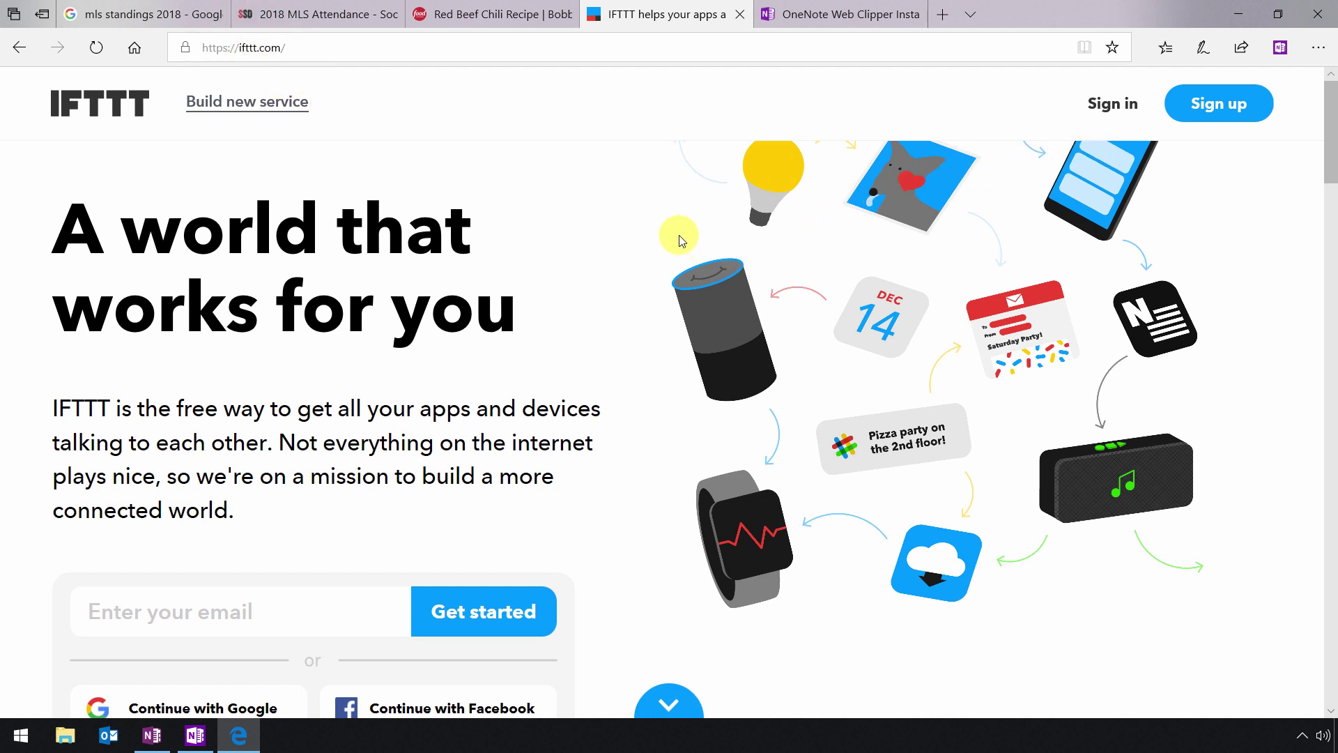
- Sign in to IFTTT and list My Applets: Google Home Find My Phone and SoundCloud-to-Dropbox
{"action": "left_click", "coordinate": [1112, 103]}
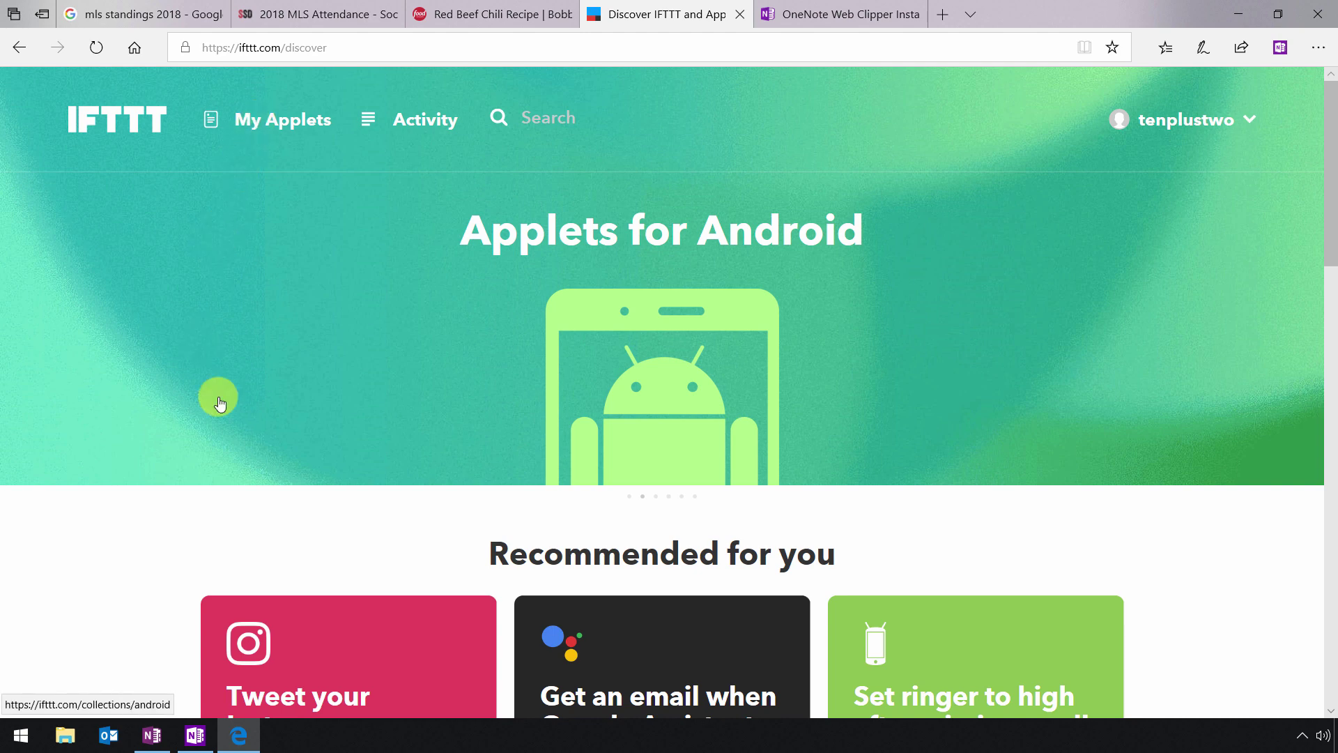
{"action": "left_click", "coordinate": [280, 131]}
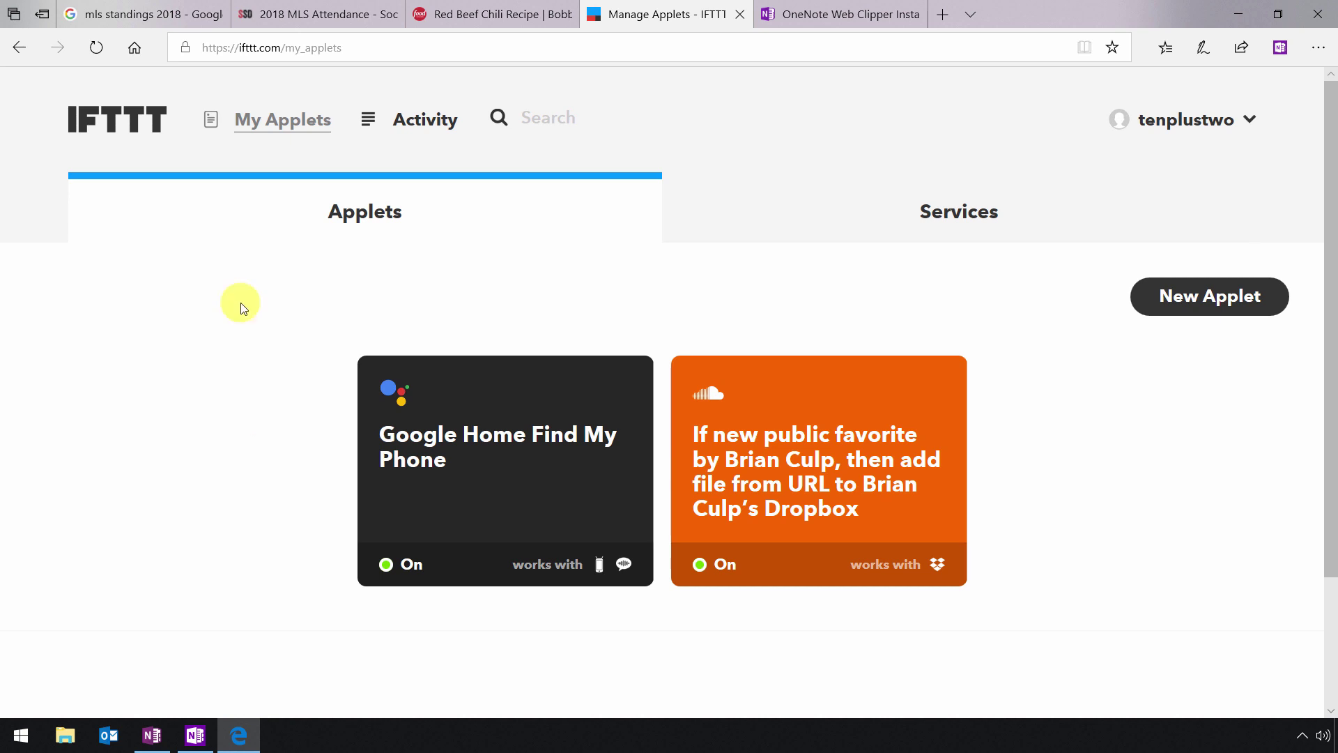
- From the Services view, run an IFTTT site search for 'one'
{"action": "left_click", "coordinate": [952, 229]}
{"action": "scroll", "coordinate": [800, 434], "scroll_direction": "down", "scroll_amount": 2}
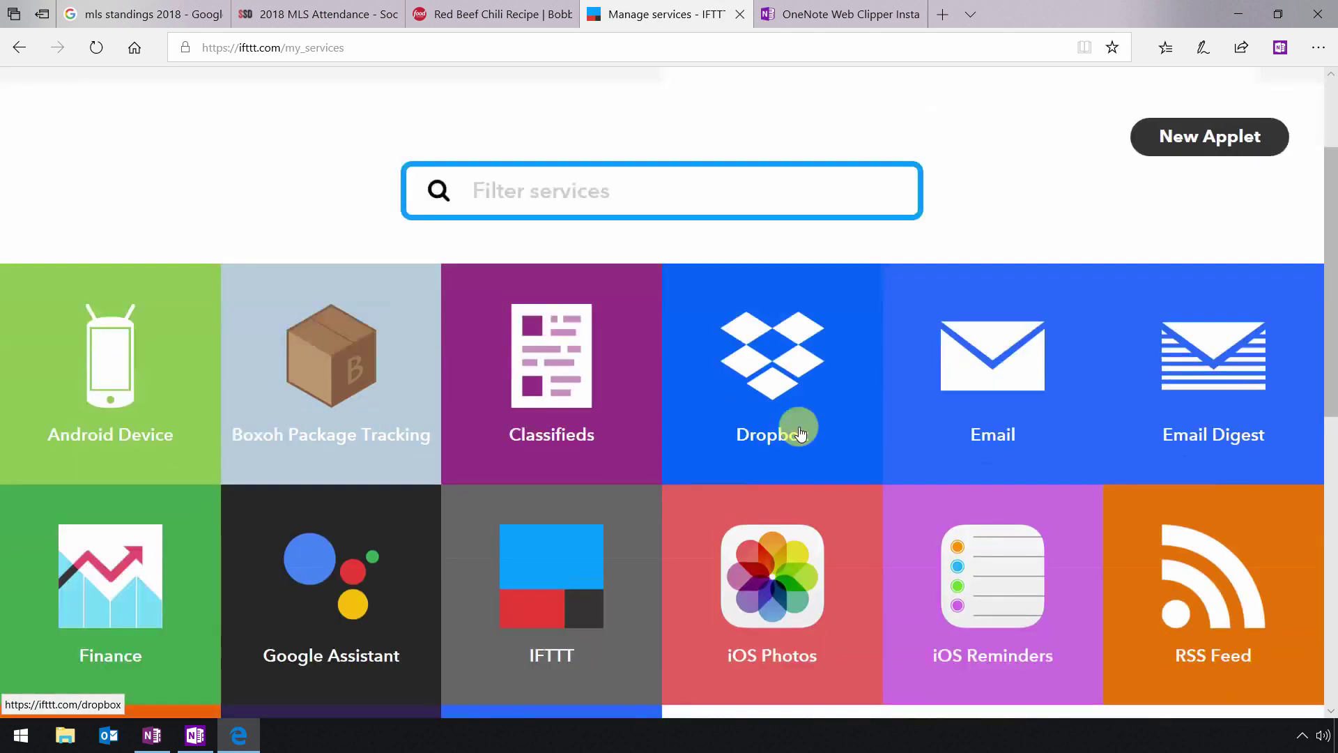
{"action": "scroll", "coordinate": [800, 433], "scroll_direction": "up", "scroll_amount": 2}
{"action": "left_click", "coordinate": [536, 119]}
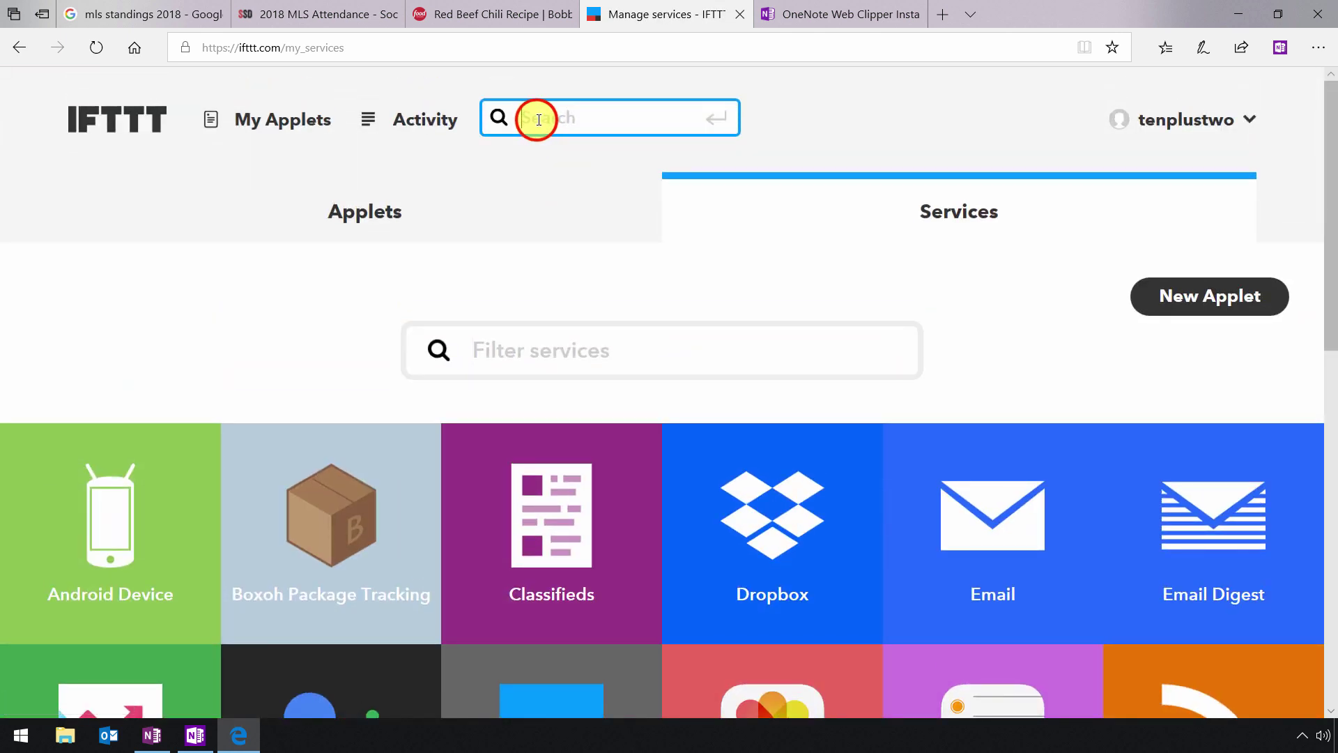
{"action": "type", "text": "onenote"}
{"action": "key", "text": "Return"}
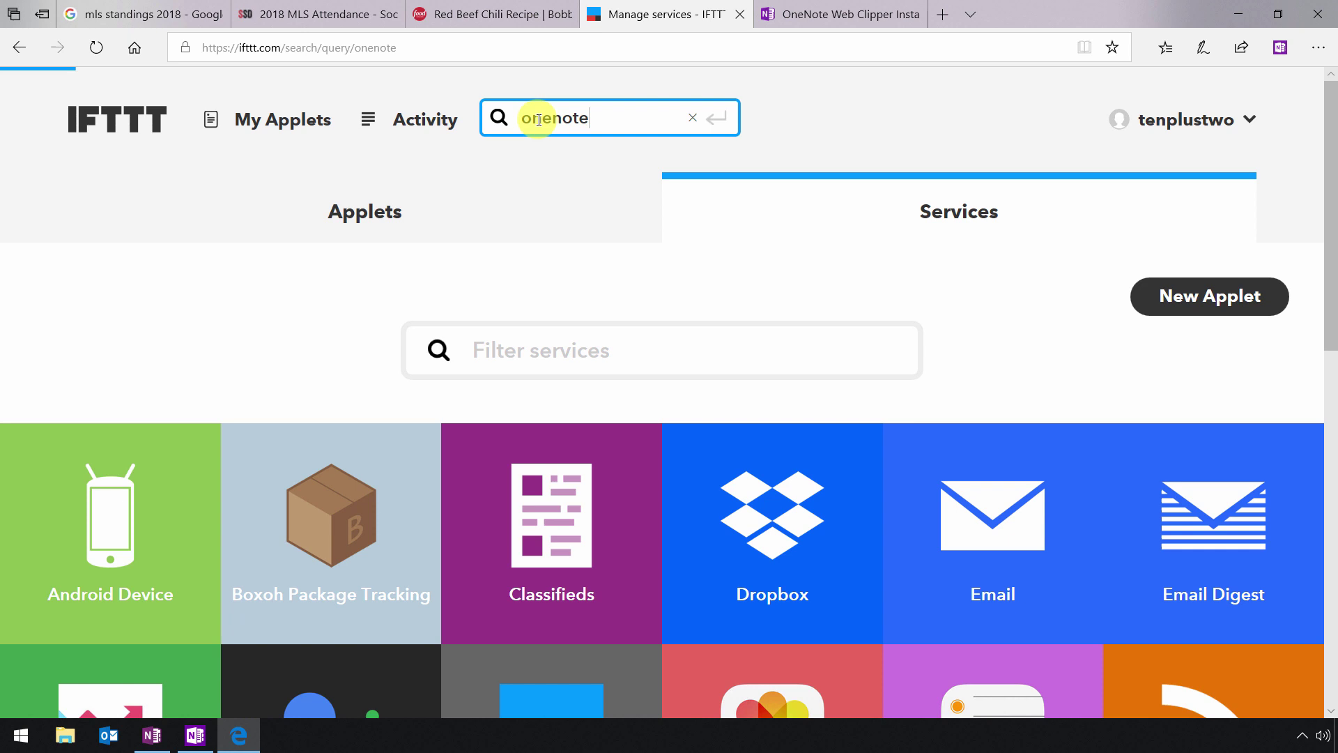
{"action": "scroll", "coordinate": [565, 274], "scroll_direction": "down", "scroll_amount": 3}
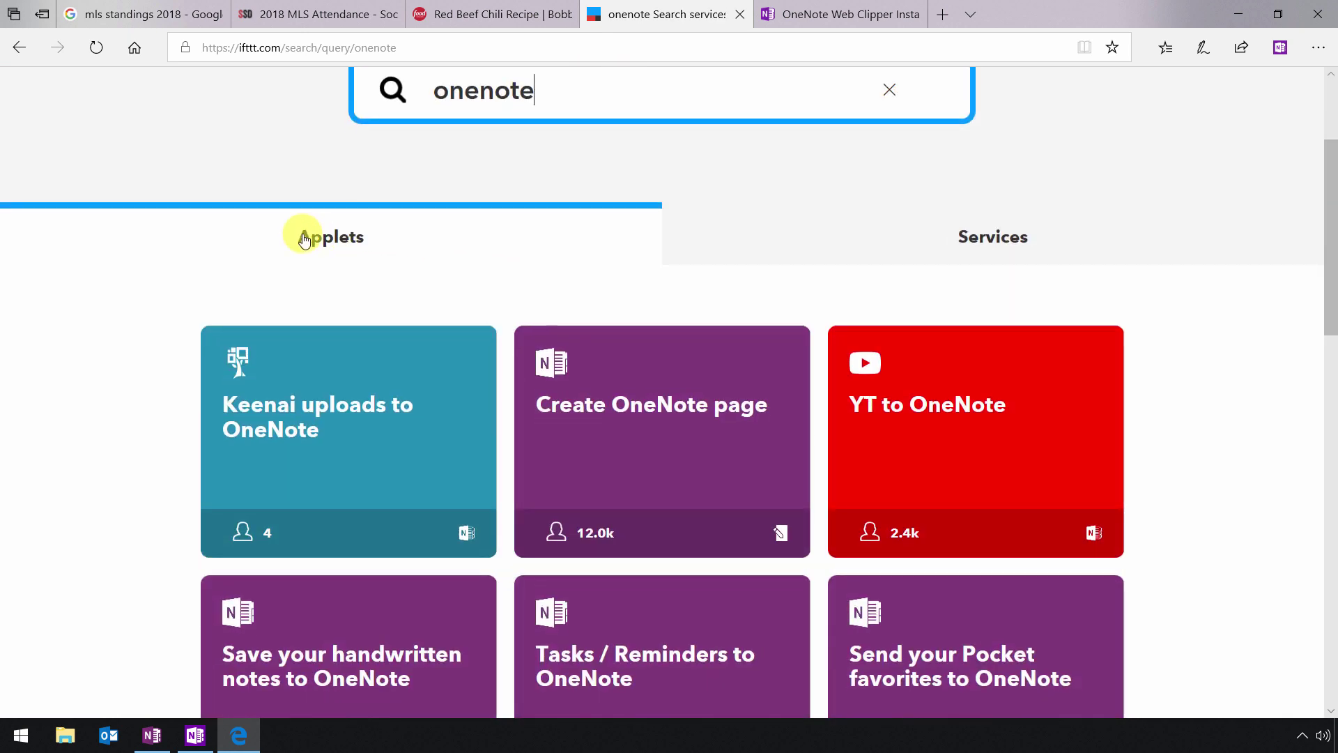
{"action": "scroll", "coordinate": [463, 277], "scroll_direction": "down", "scroll_amount": 3}
{"action": "scroll", "coordinate": [720, 412], "scroll_direction": "up", "scroll_amount": 3}
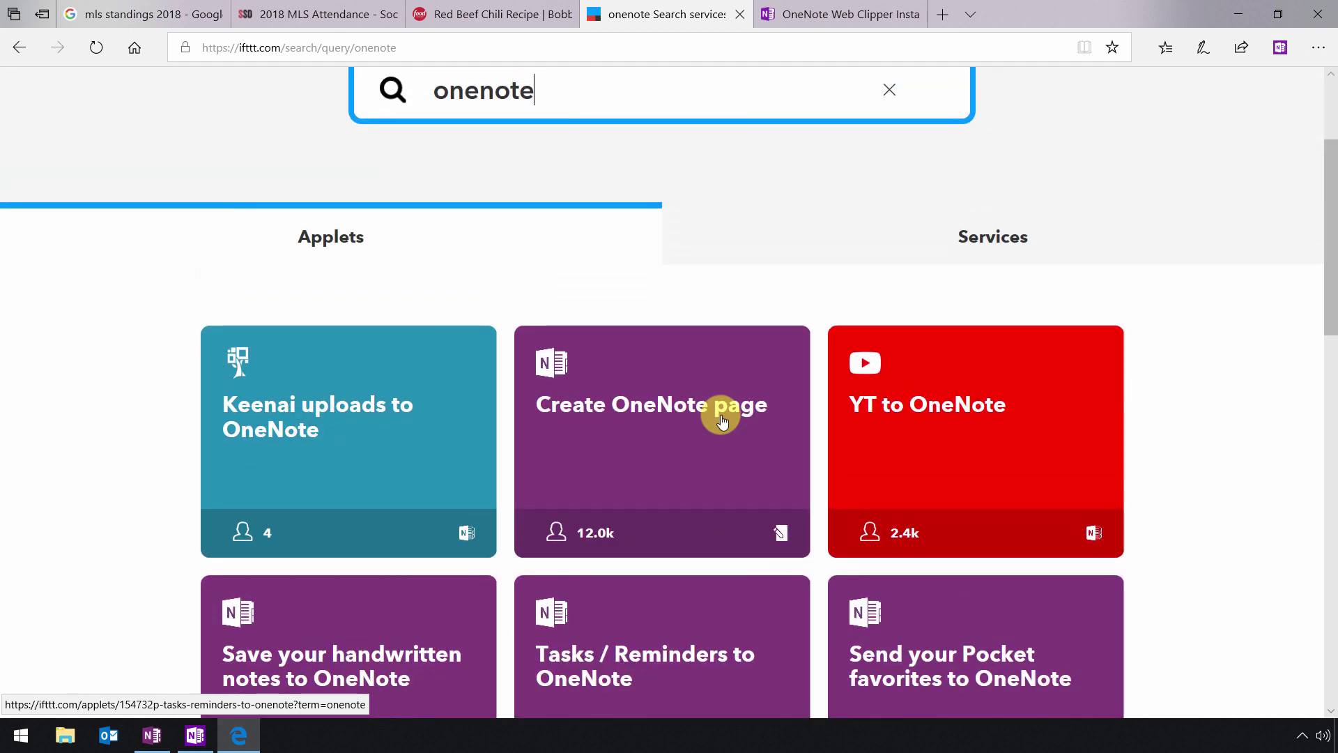
- Filter the results to services and open the OneNote service page to browse its applets
{"action": "left_click", "coordinate": [972, 244]}
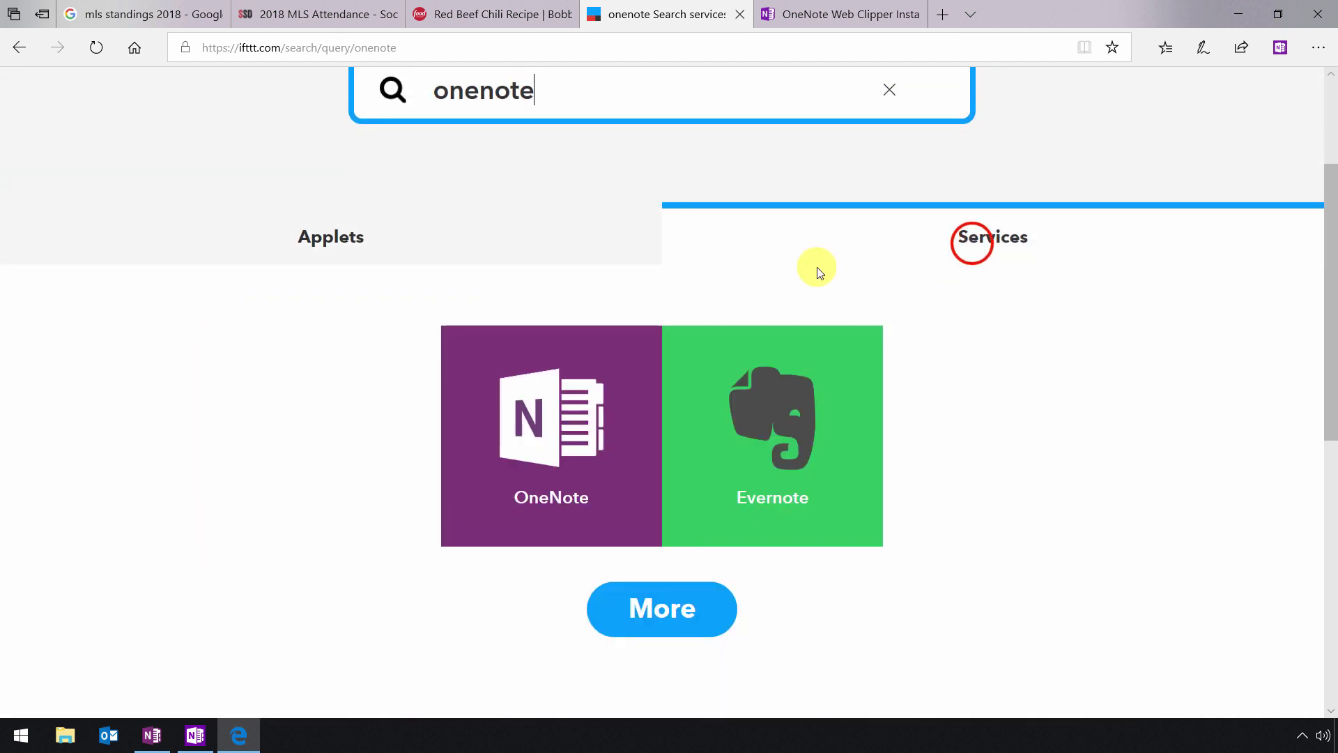
{"action": "left_click", "coordinate": [602, 379]}
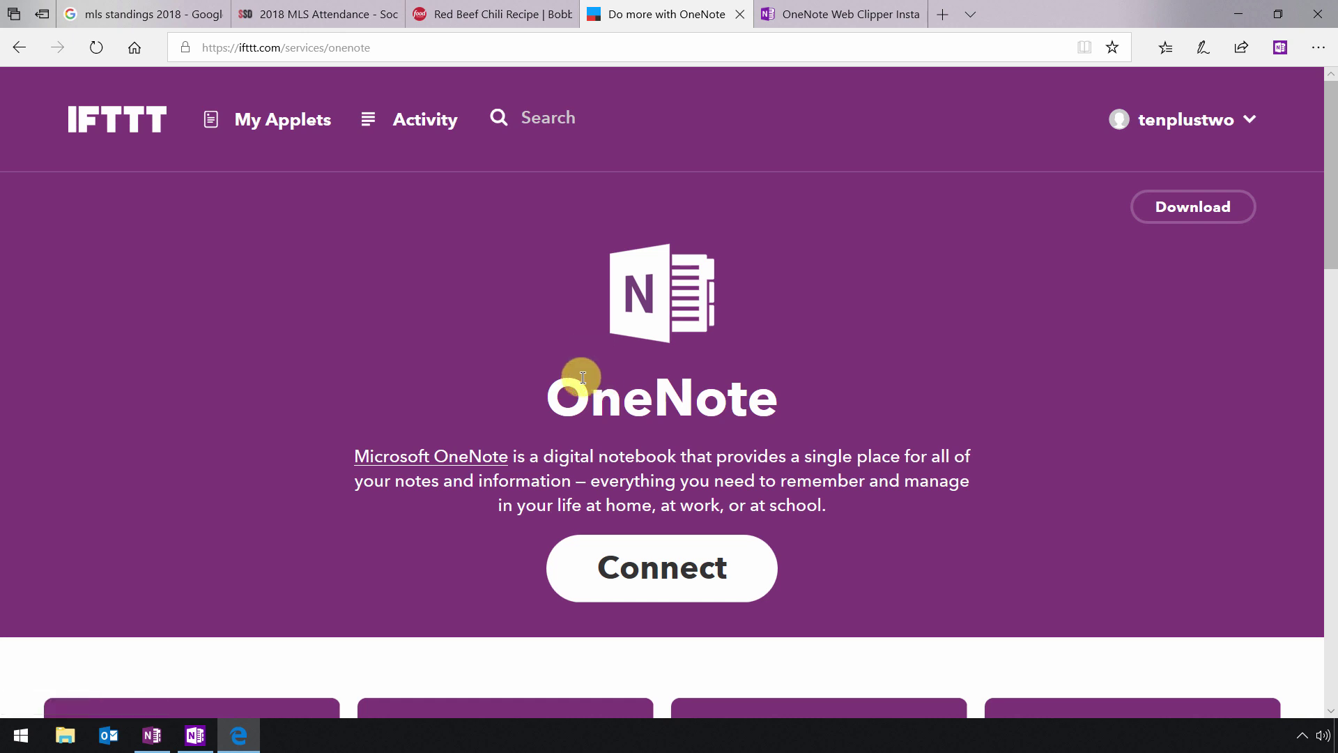
{"action": "scroll", "coordinate": [543, 376], "scroll_direction": "down", "scroll_amount": 3}
{"action": "scroll", "coordinate": [538, 400], "scroll_direction": "up", "scroll_amount": 2}
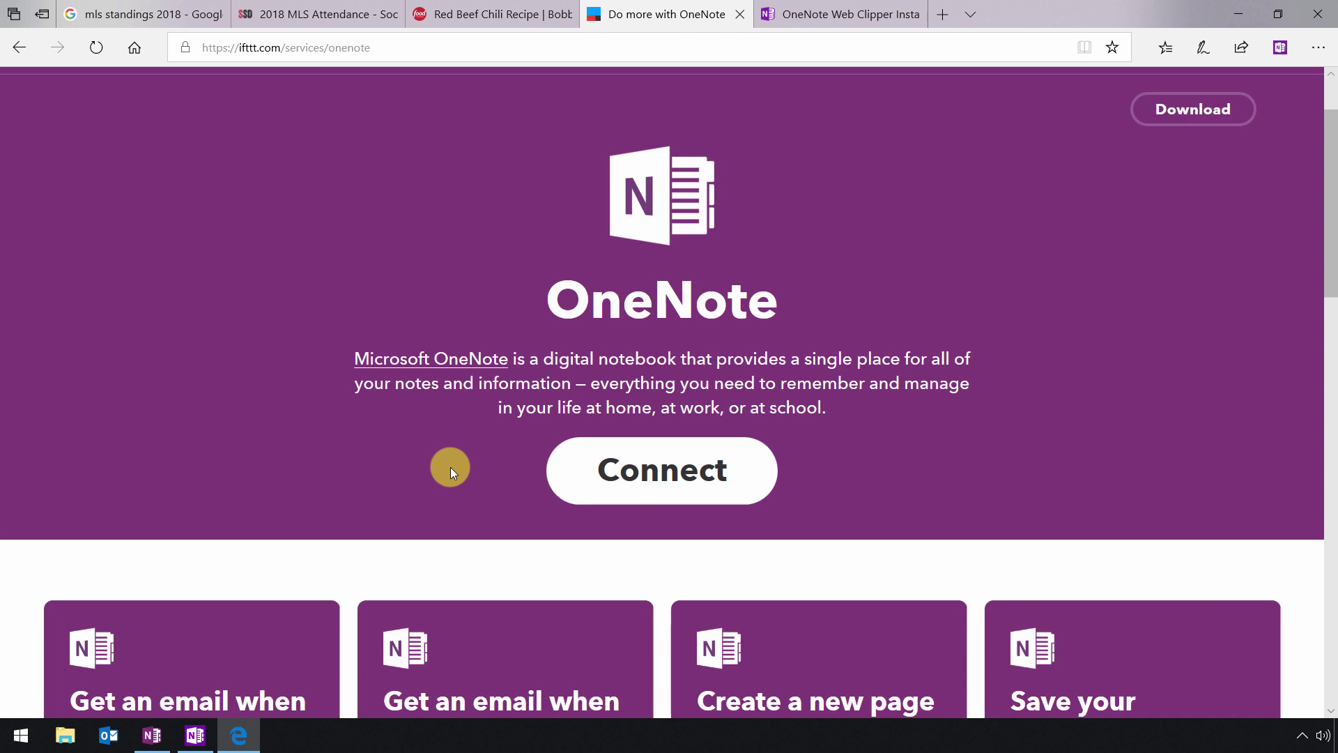
{"action": "scroll", "coordinate": [451, 467], "scroll_direction": "down", "scroll_amount": 6}
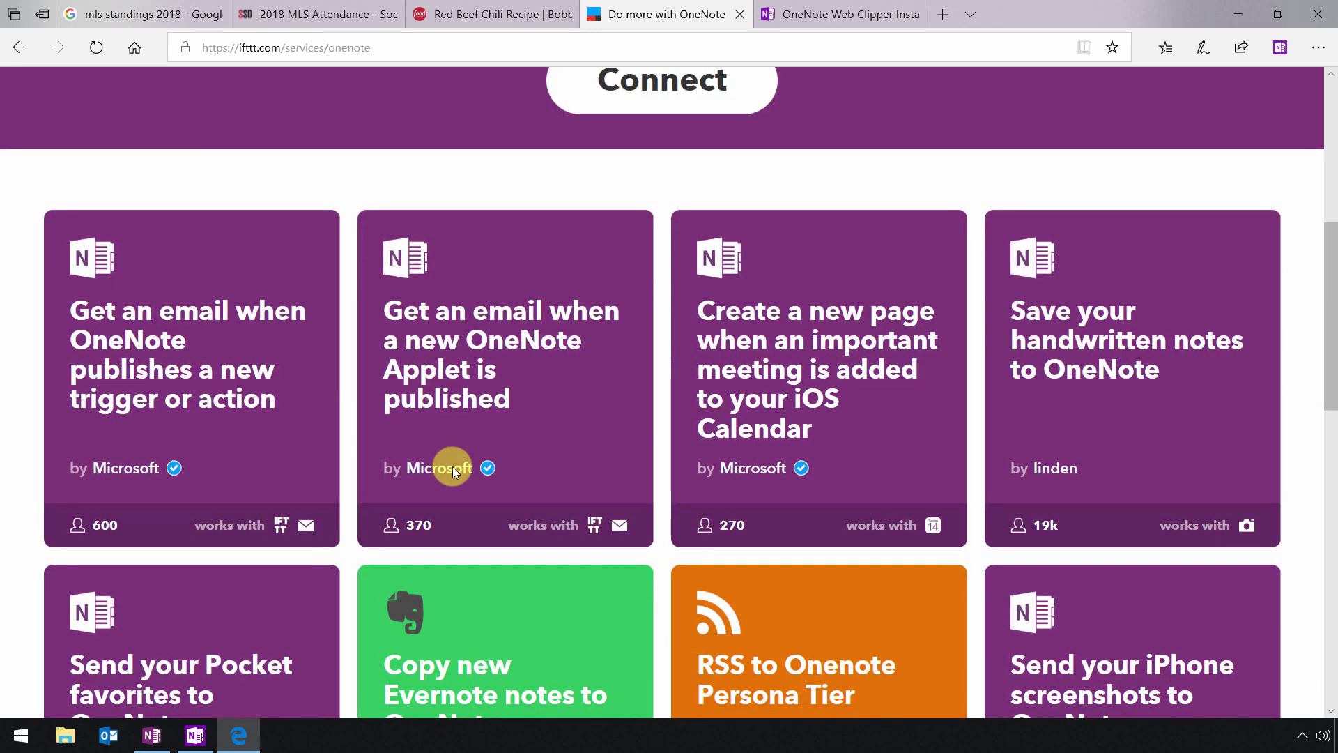
{"action": "scroll", "coordinate": [451, 466], "scroll_direction": "down", "scroll_amount": 1}
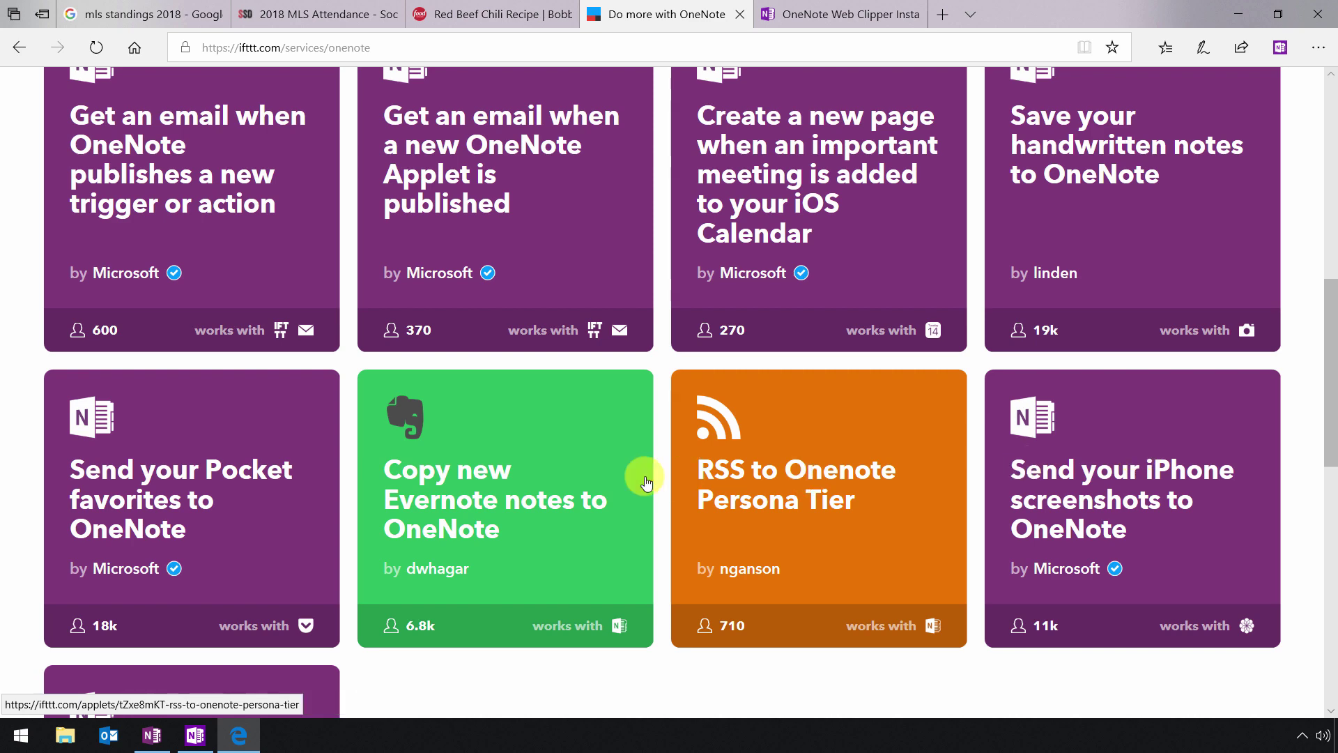
{"action": "scroll", "coordinate": [298, 462], "scroll_direction": "up", "scroll_amount": 1}
{"action": "scroll", "coordinate": [298, 459], "scroll_direction": "up", "scroll_amount": 1}
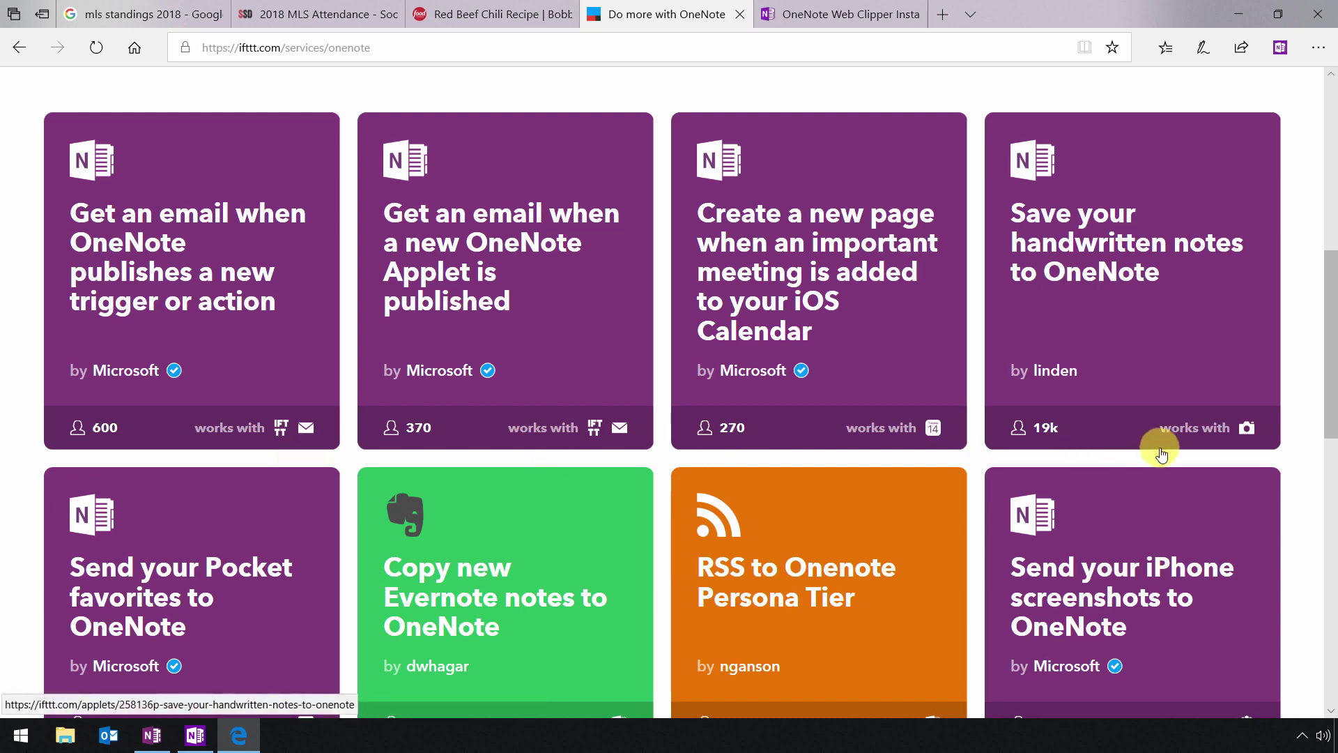
{"action": "scroll", "coordinate": [1103, 368], "scroll_direction": "down", "scroll_amount": 2}
- Open the 'Send your iPhone screenshots to OneNote' applet and switch it on, reaching 'Almost done!'
{"action": "left_click", "coordinate": [1104, 368]}
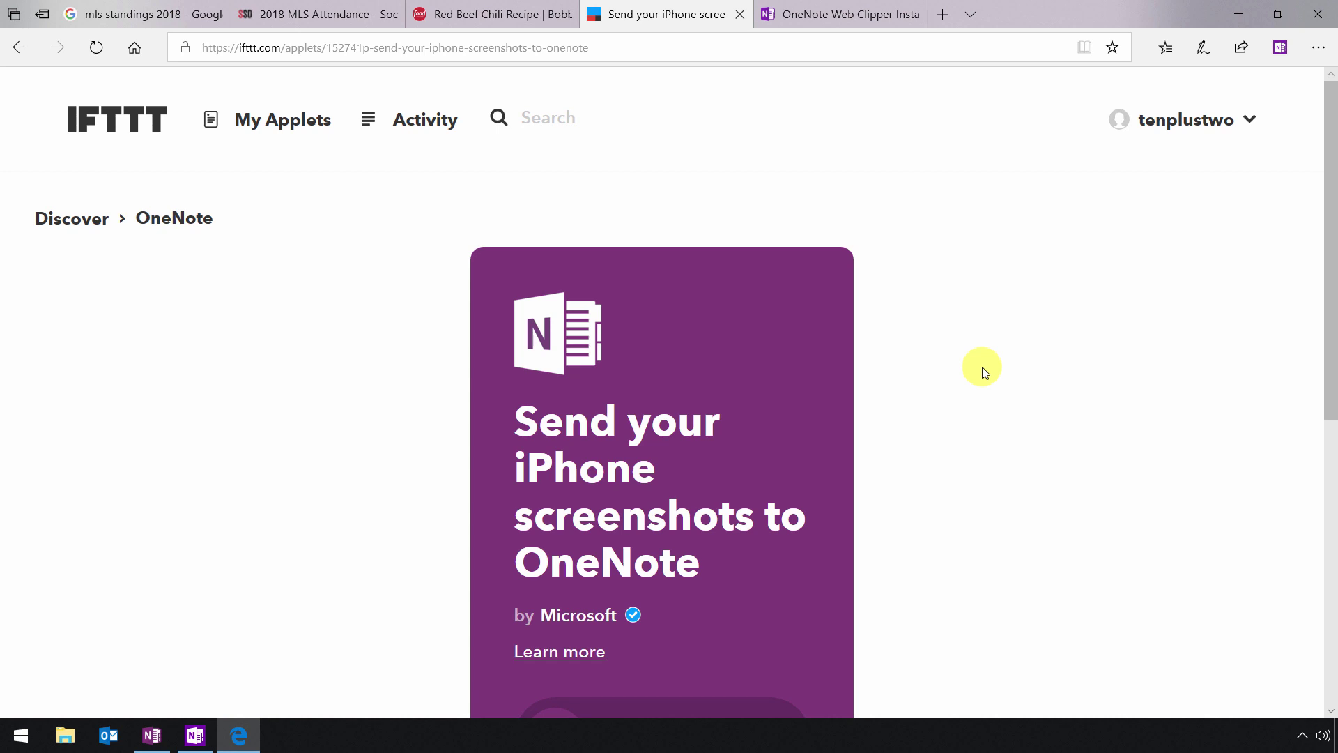
{"action": "scroll", "coordinate": [766, 407], "scroll_direction": "down", "scroll_amount": 1}
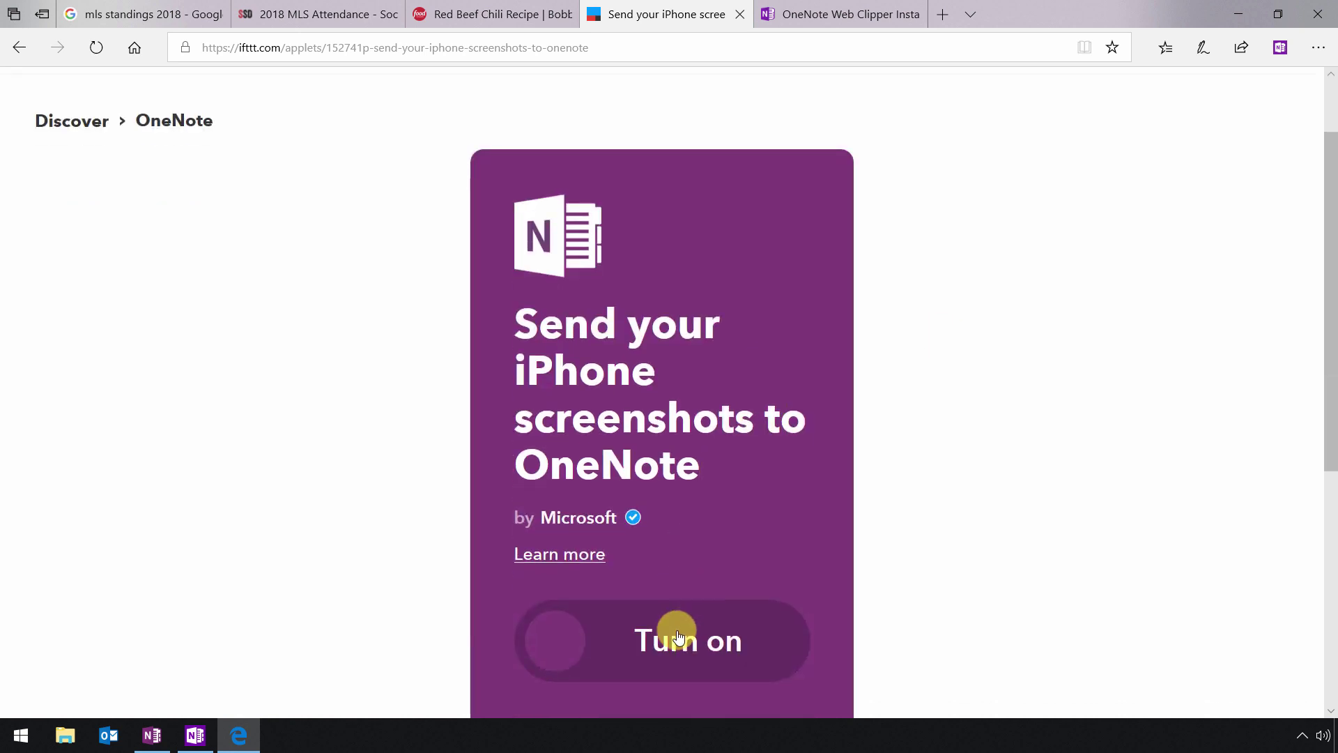
{"action": "scroll", "coordinate": [1042, 606], "scroll_direction": "down", "scroll_amount": 2}
{"action": "left_click", "coordinate": [779, 444]}
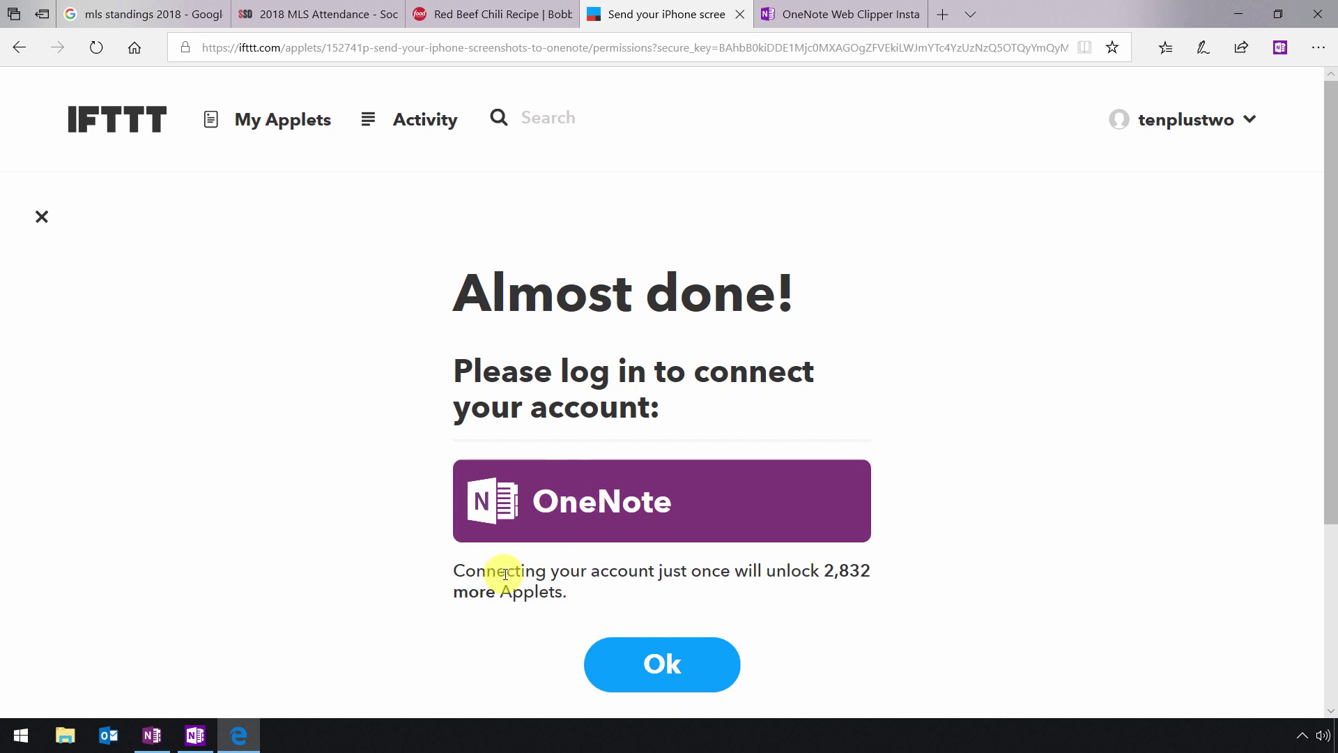
- Return to the Sandbox notebook's '3 Power User Tips and Tricks' page in OneNote
{"action": "key", "text": "alt+Tab"}
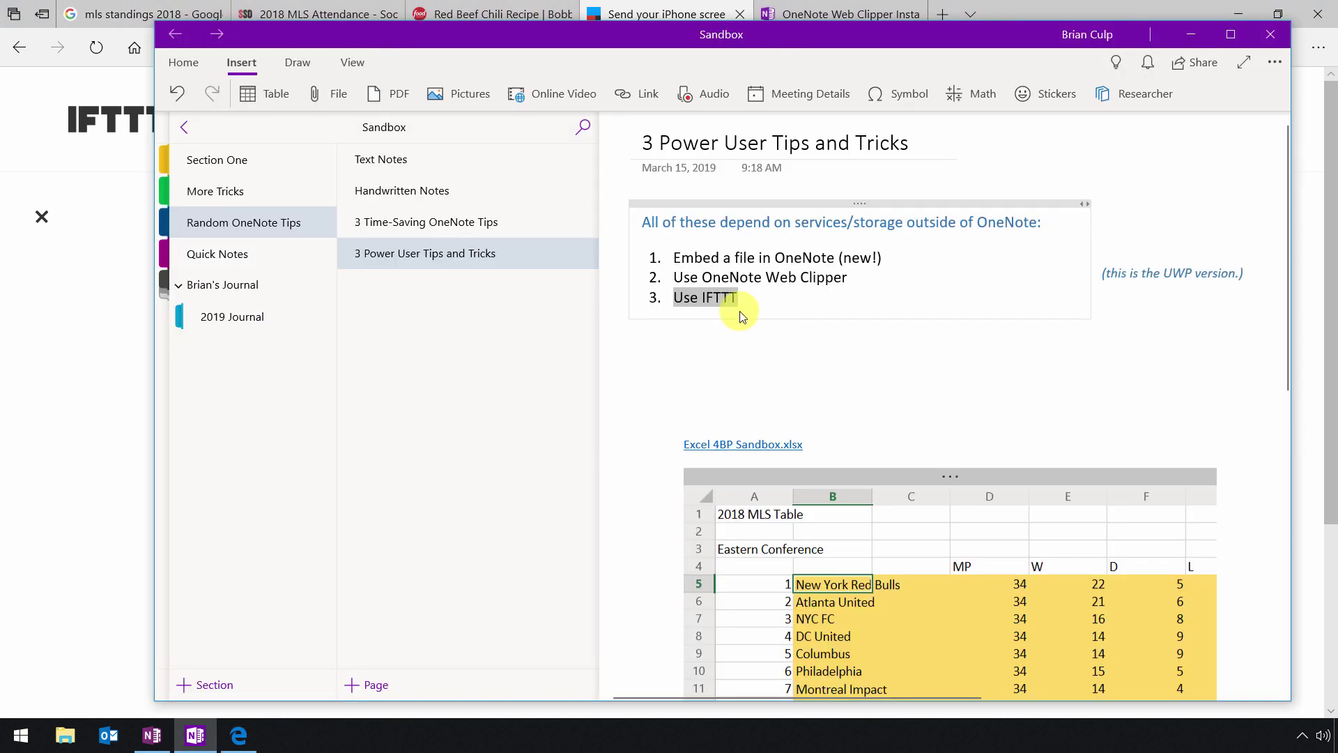